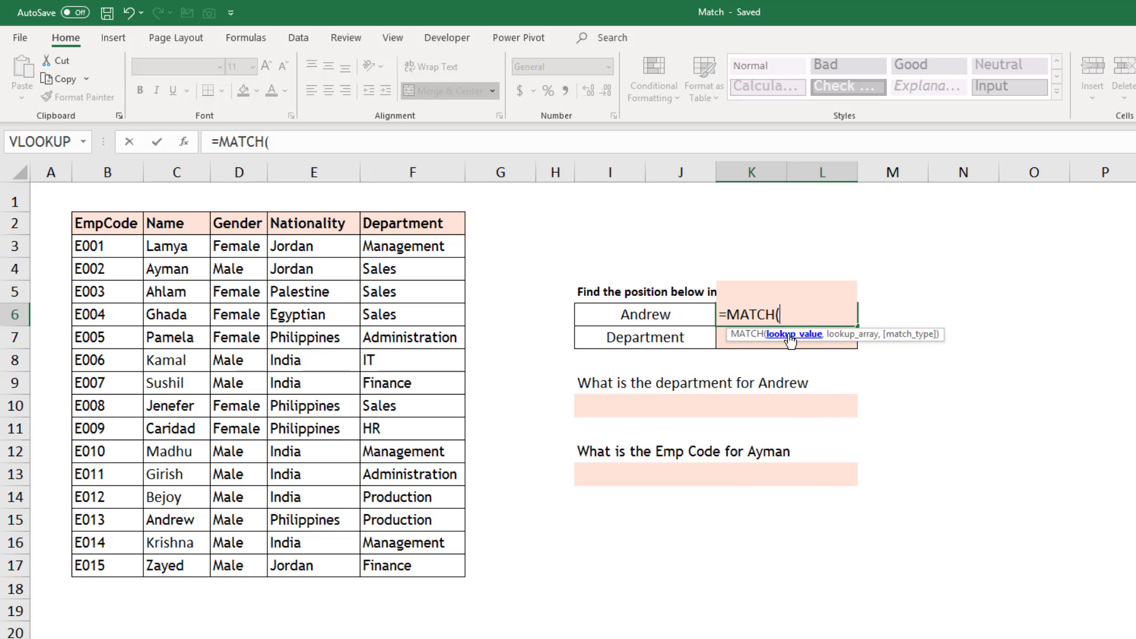
Complete the MATCH formula in K6 with lookup value I6, absolute lookup range $C$3:$C$17 and exact match type 0.
left_click(668, 314)
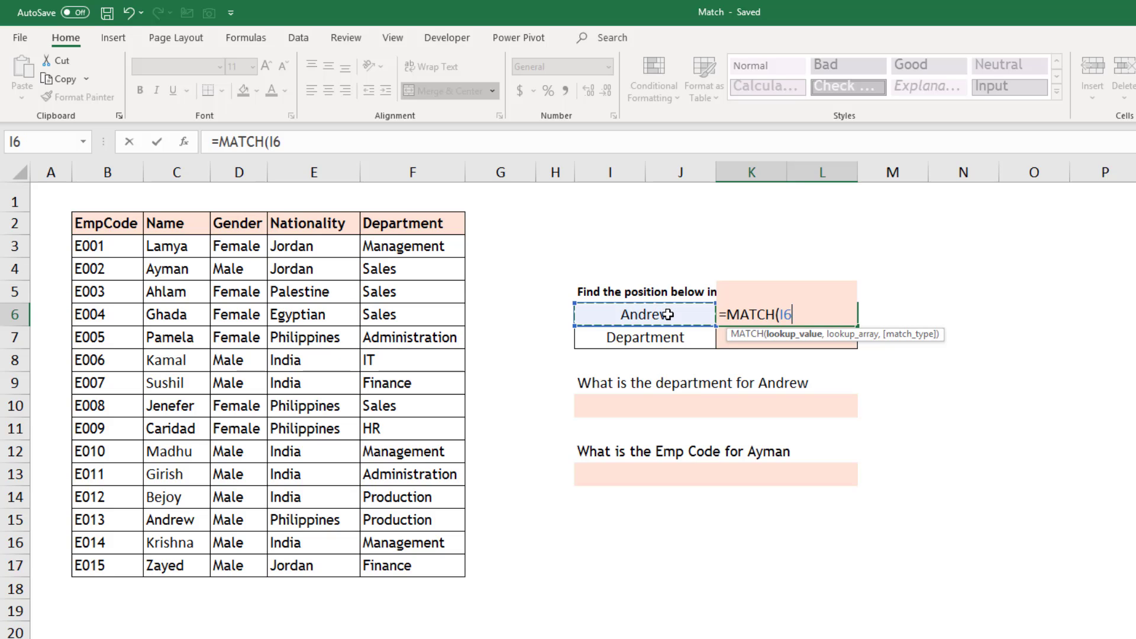
type(",")
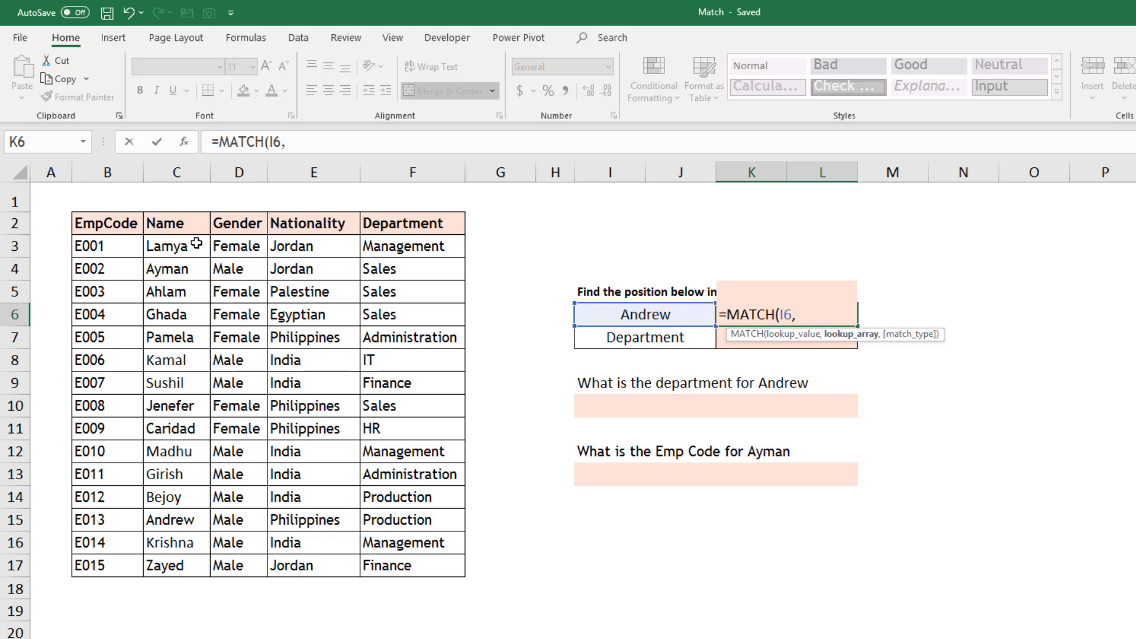
left_click_drag(198, 246, 191, 569)
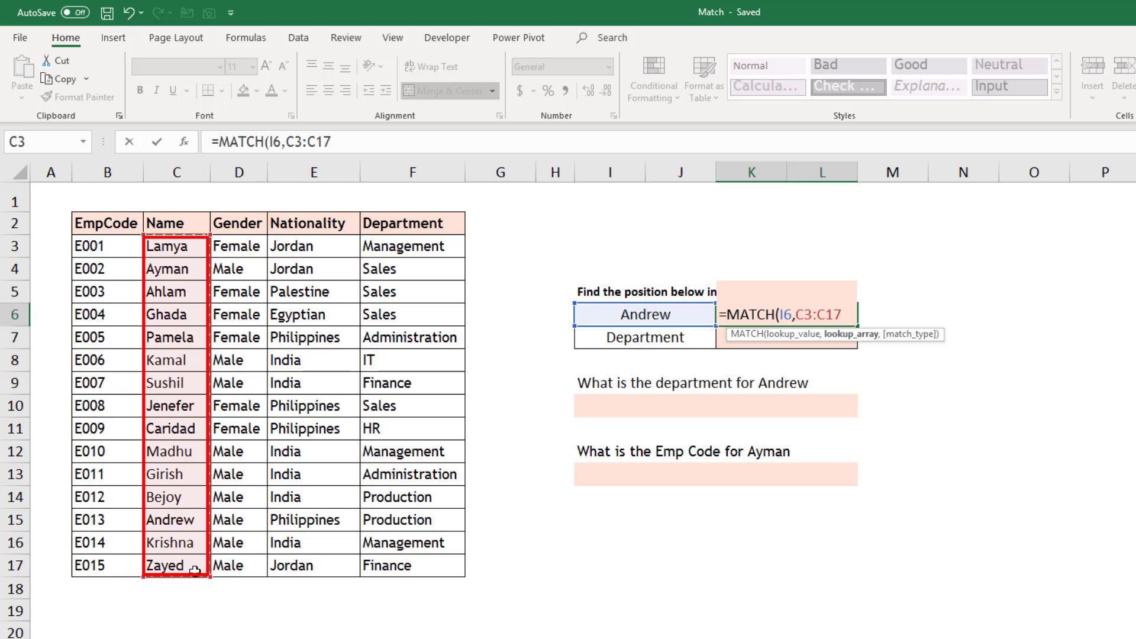
key("F4")
type(",")
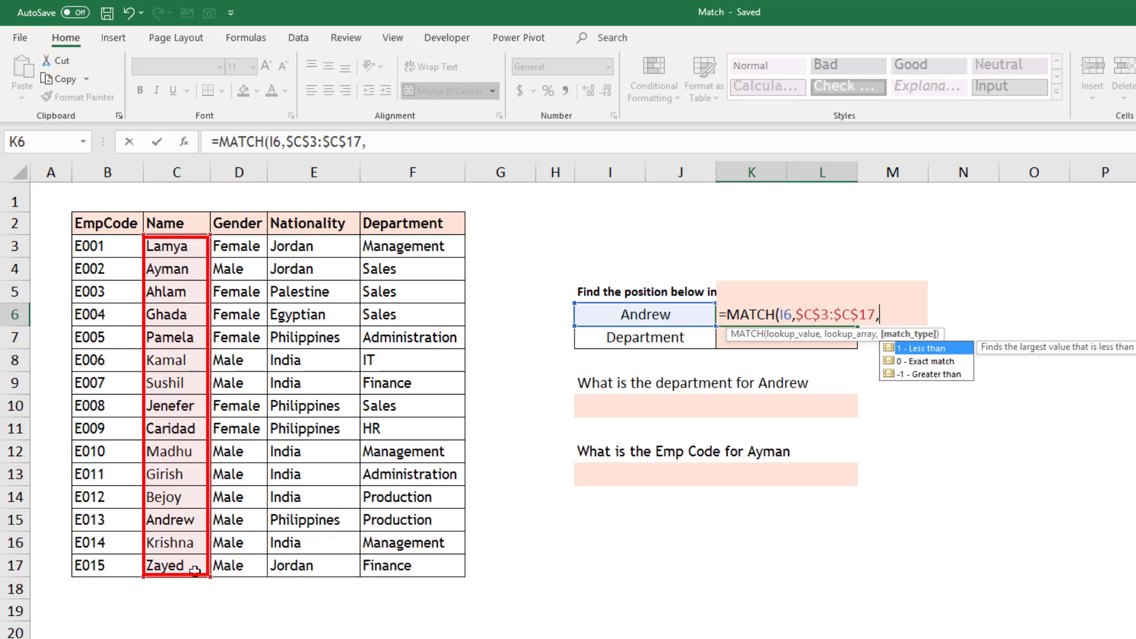
double_click(927, 366)
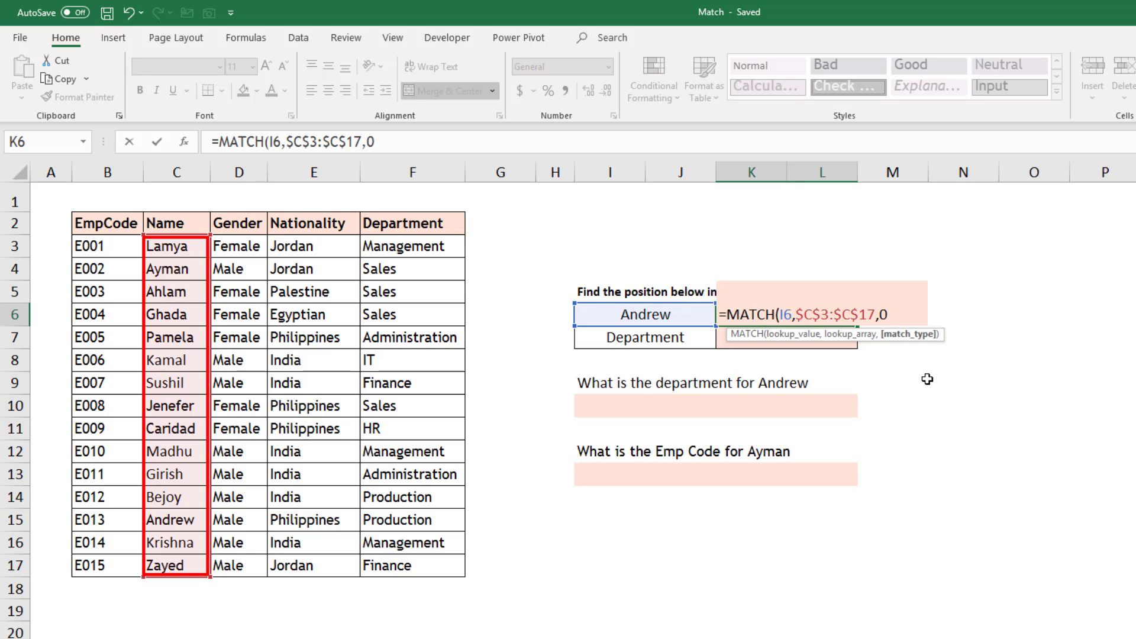
type(")")
key("Return")
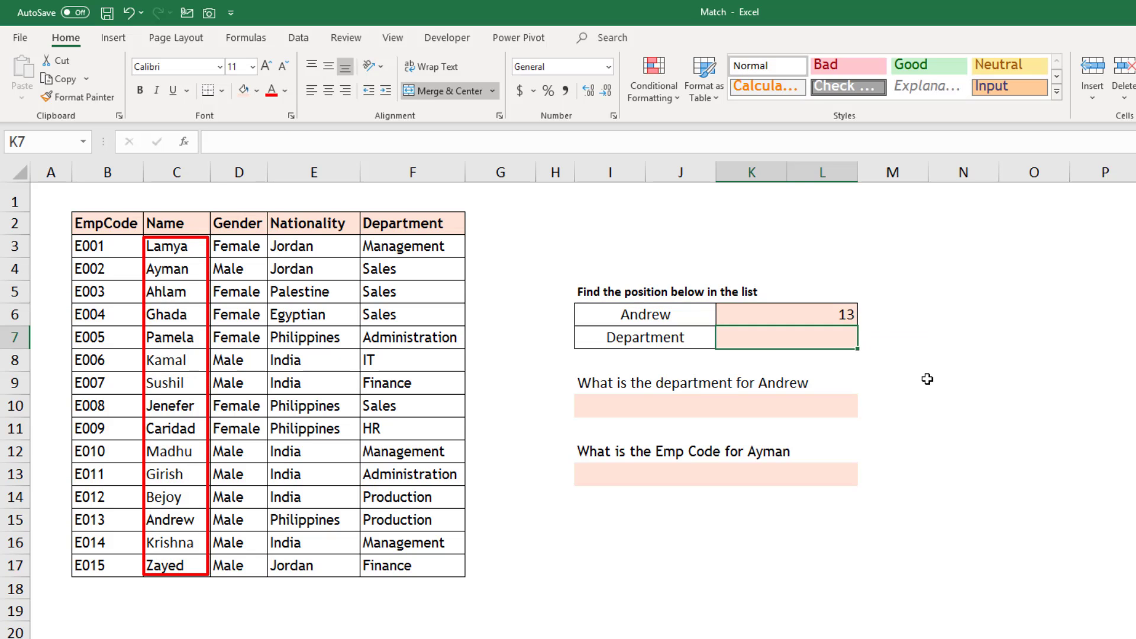
left_click(839, 313)
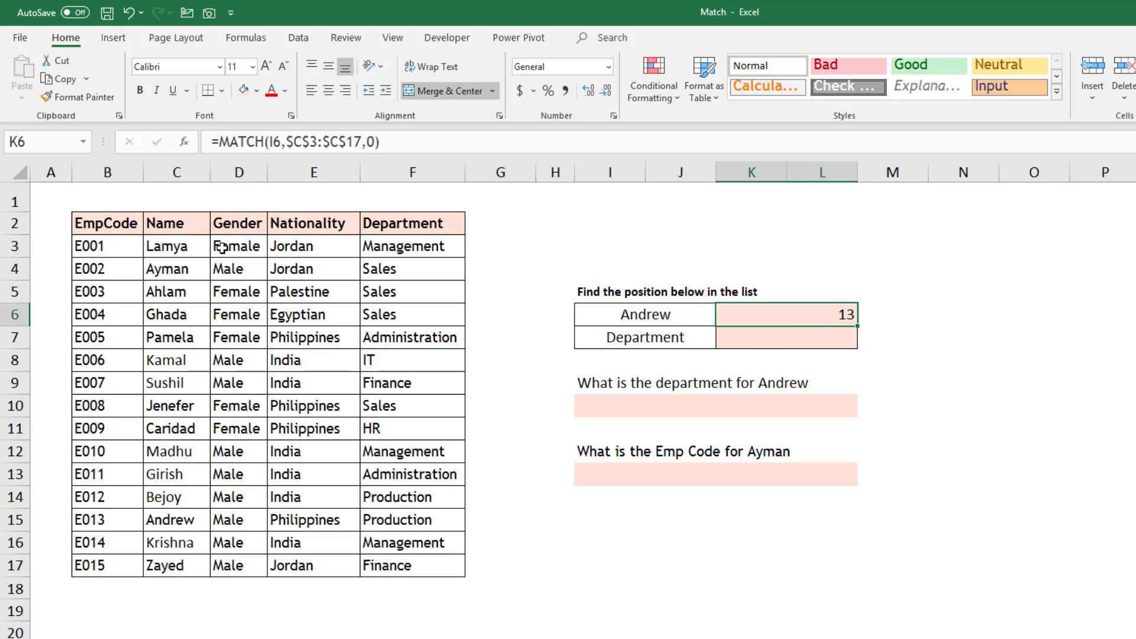
left_click_drag(202, 246, 171, 520)
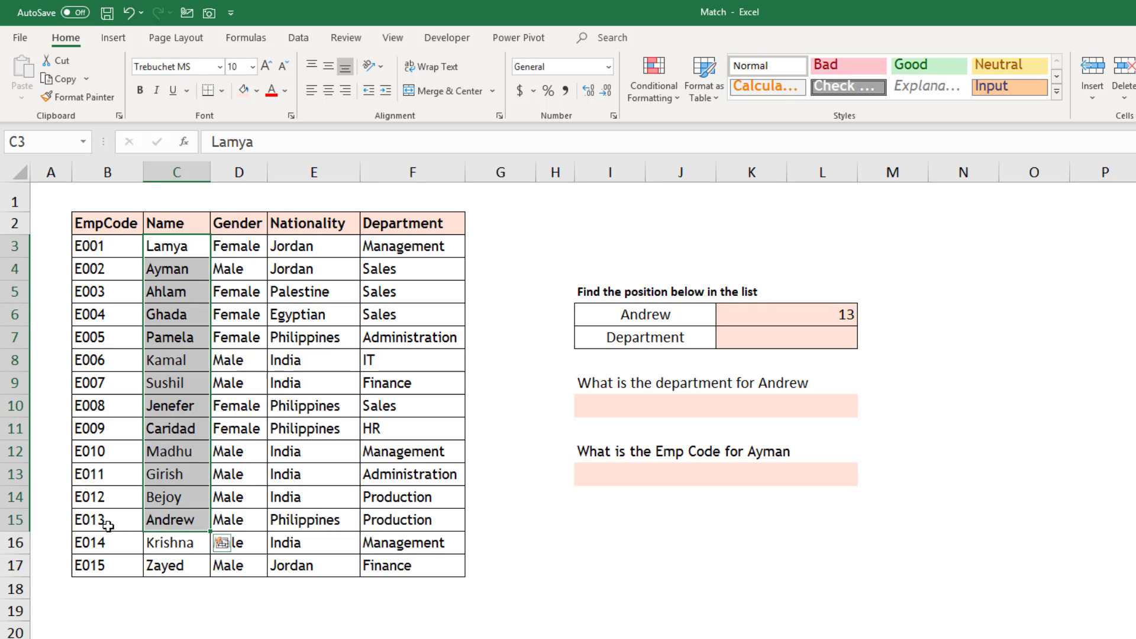
Enter a MATCH formula in K7 that looks up I7 in the header range B2:F2 with exact match type 0.
left_click(800, 341)
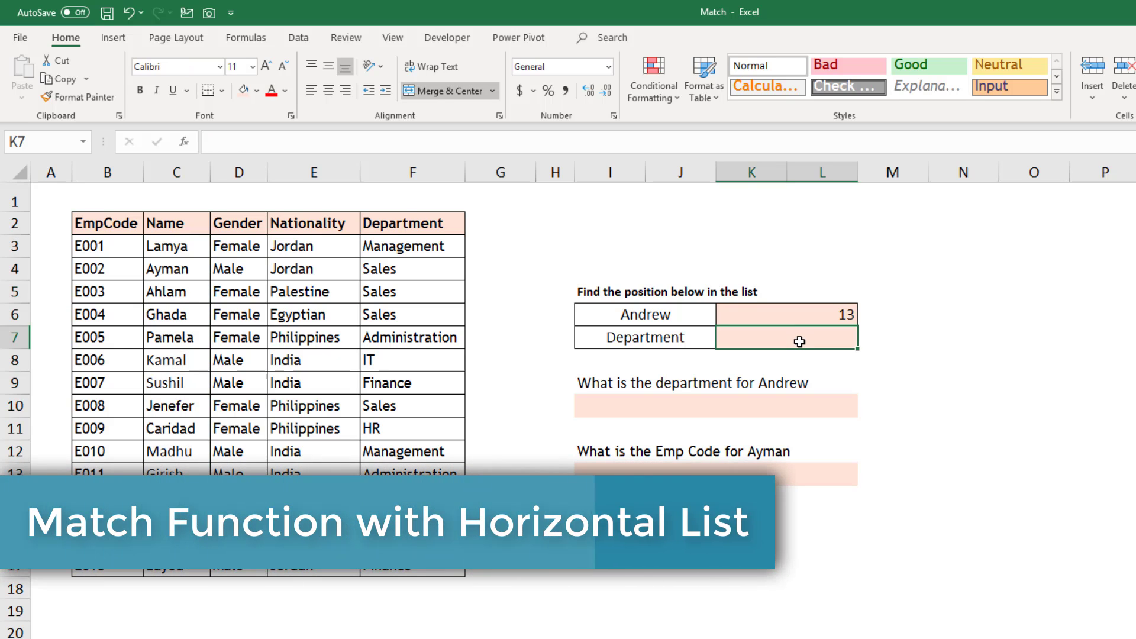
type("=match")
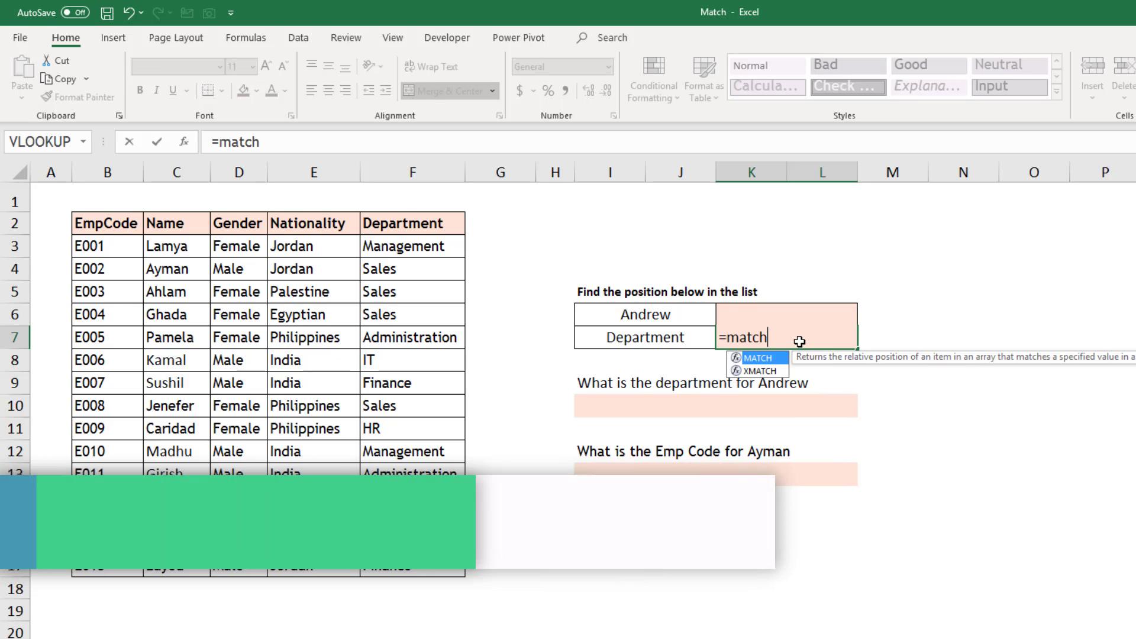
key("Tab")
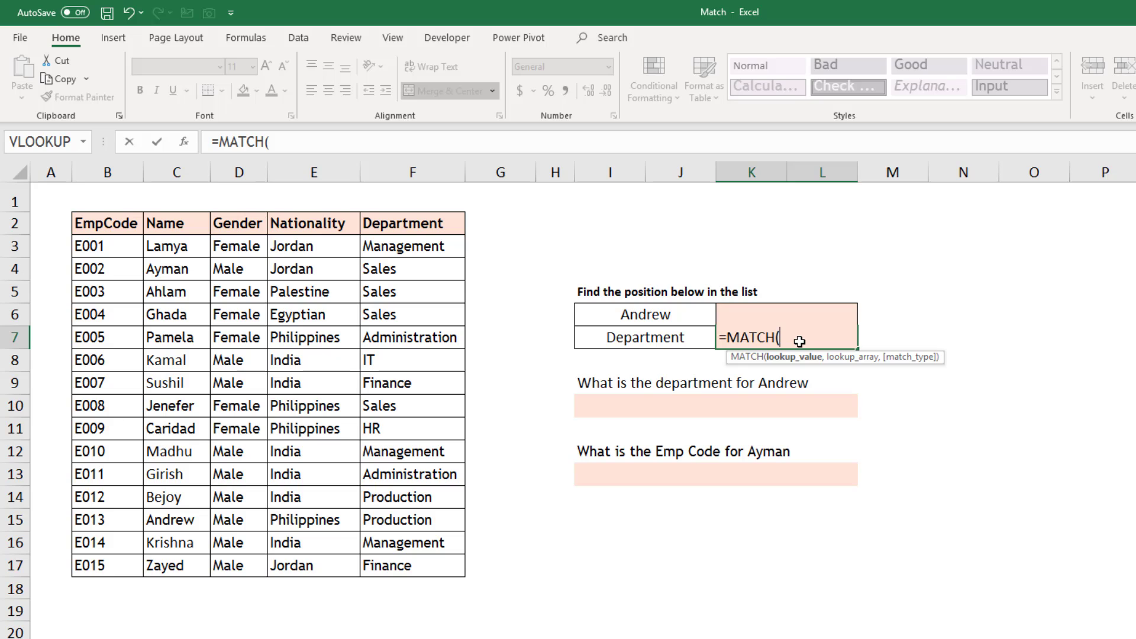
left_click(685, 343)
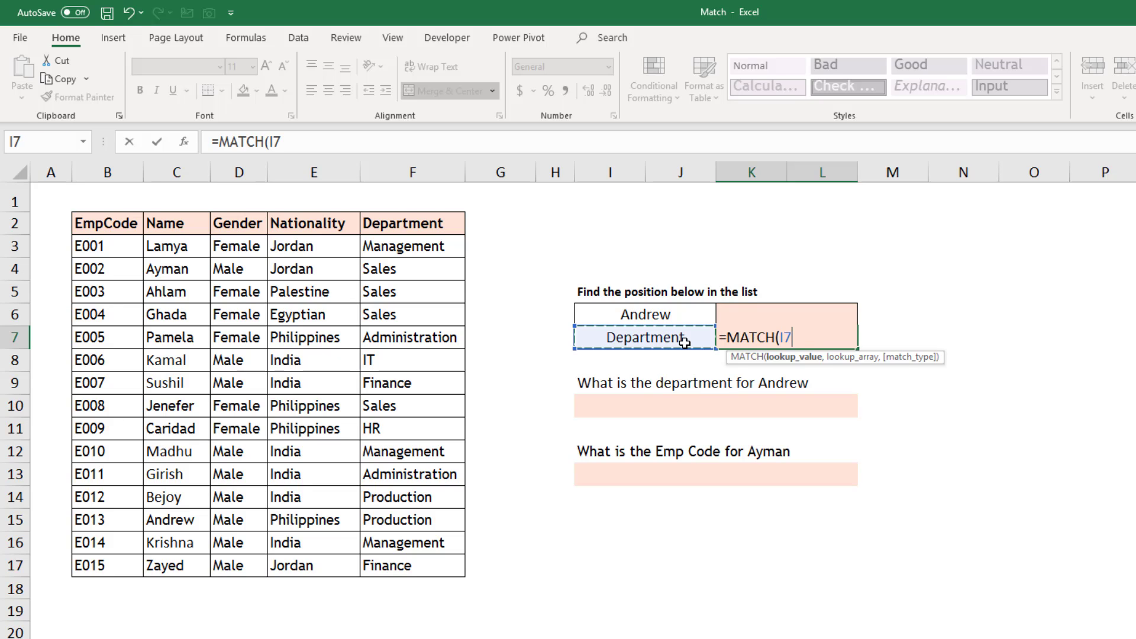
type(",")
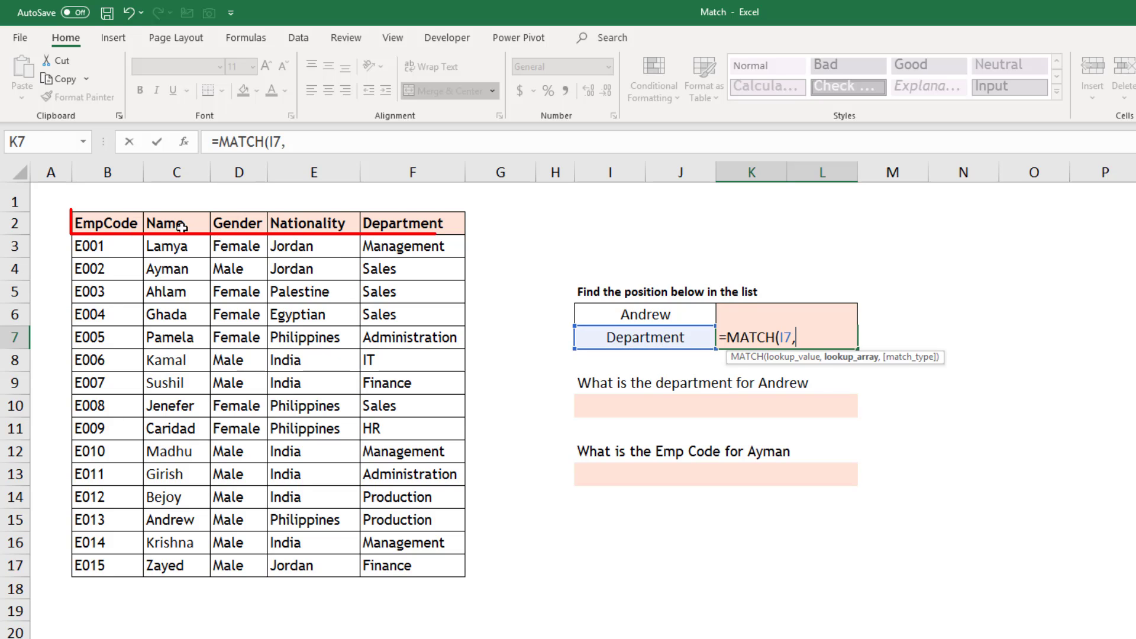
left_click_drag(109, 223, 420, 225)
type(",")
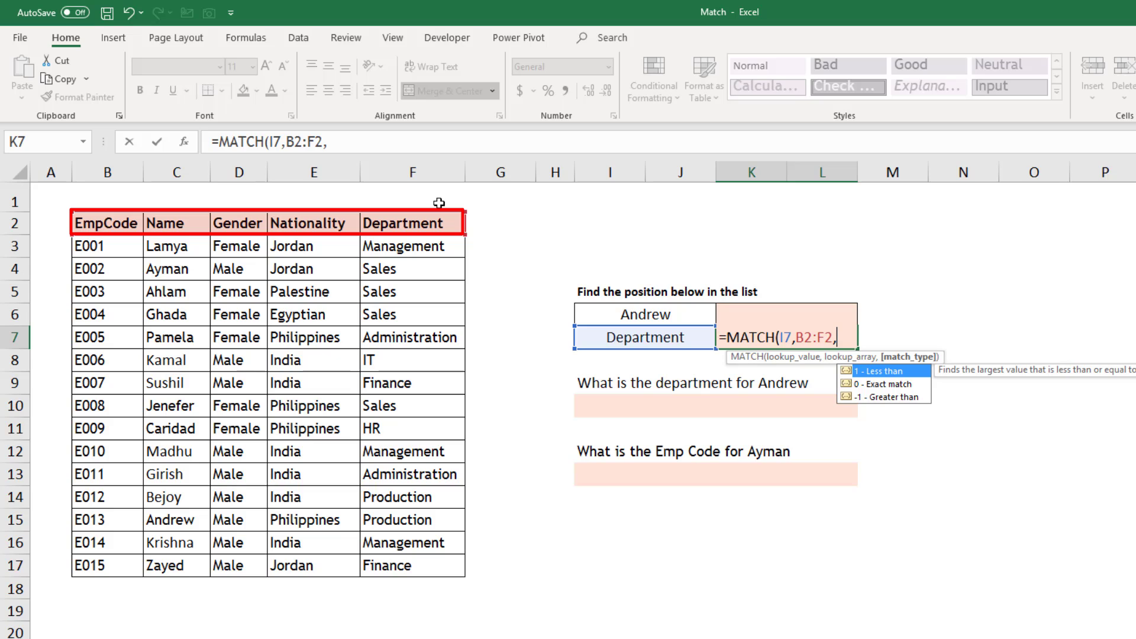
type("0")
key("Return")
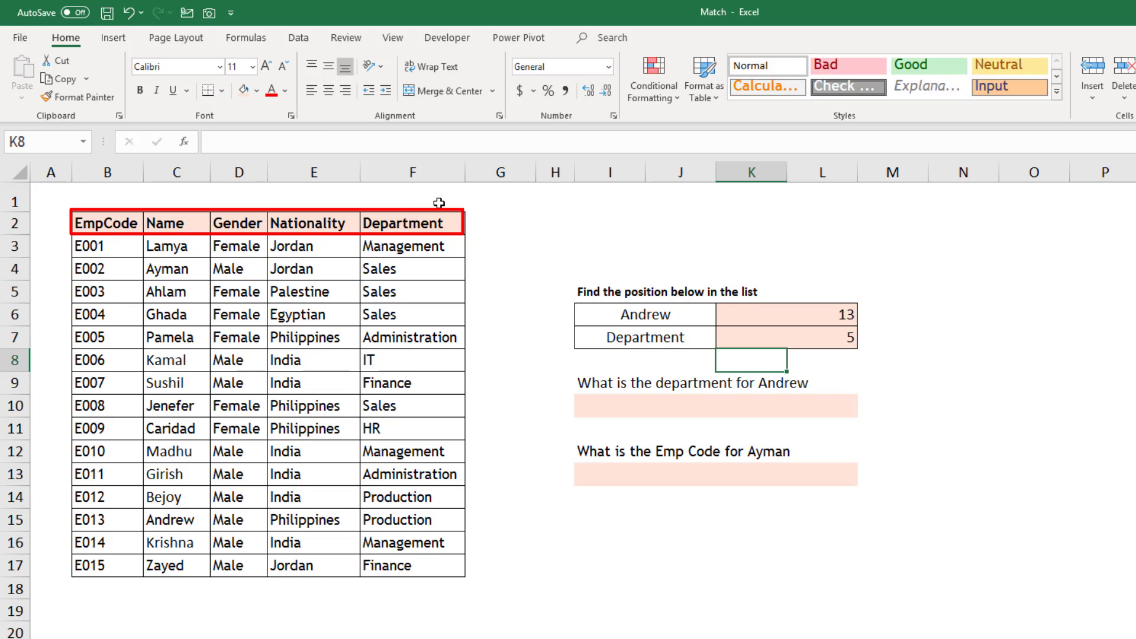
Examine the header row, the two MATCH results and the employee code column to compare horizontal and vertical list positions.
key("Up")
left_click(406, 223)
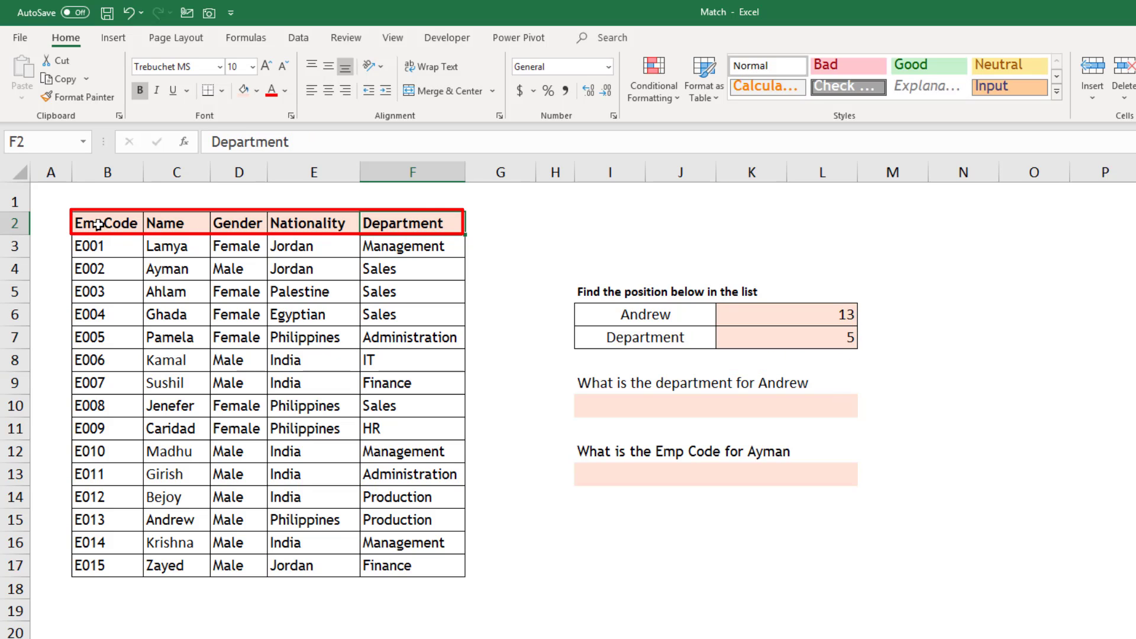
left_click_drag(101, 223, 403, 222)
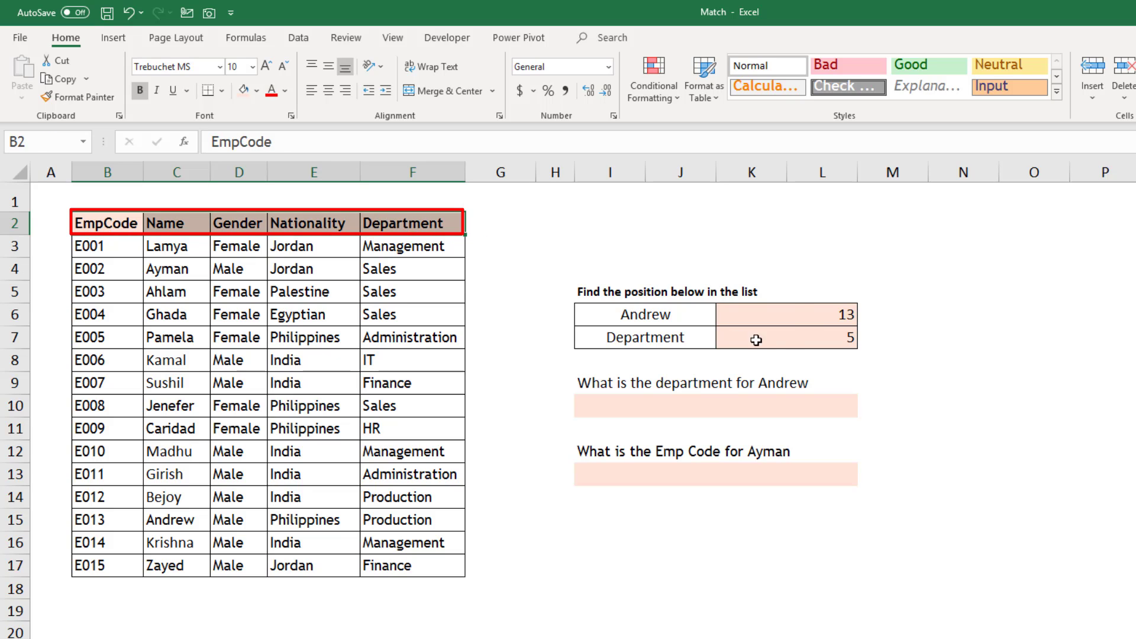
left_click_drag(804, 317, 808, 341)
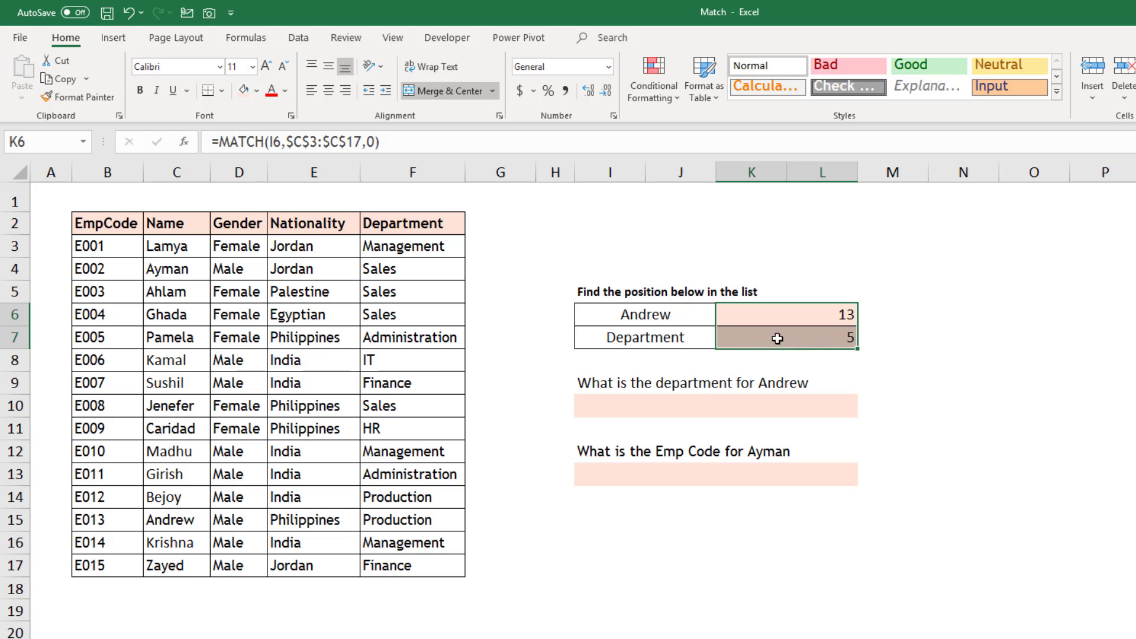
left_click(674, 319)
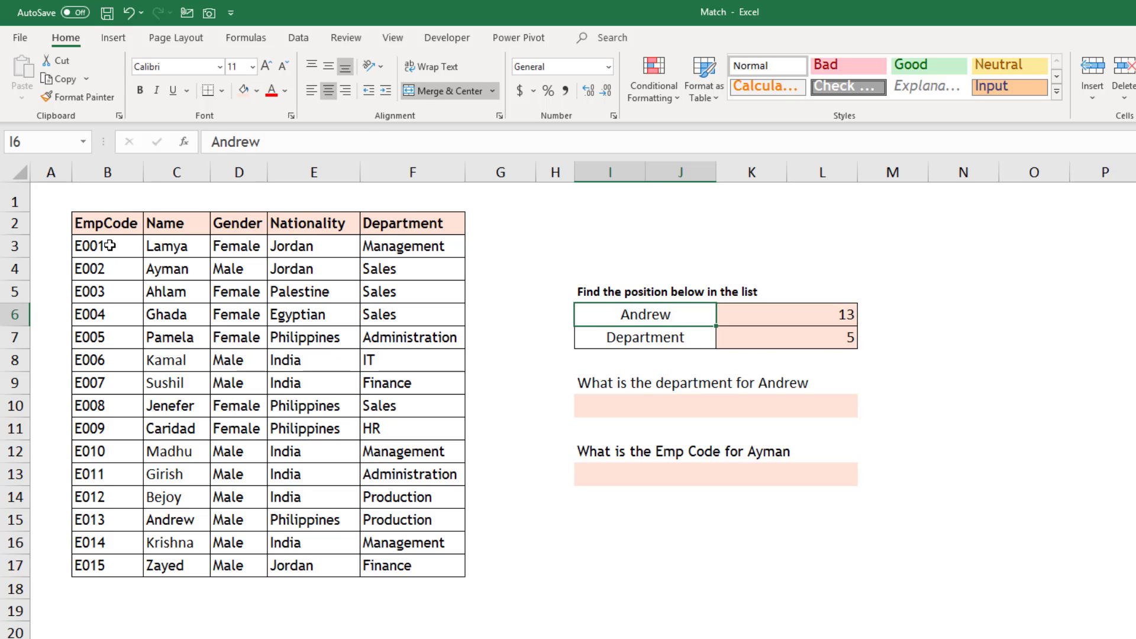
left_click_drag(110, 245, 119, 572)
left_click(122, 225)
left_click_drag(122, 225, 406, 226)
left_click_drag(107, 245, 122, 565)
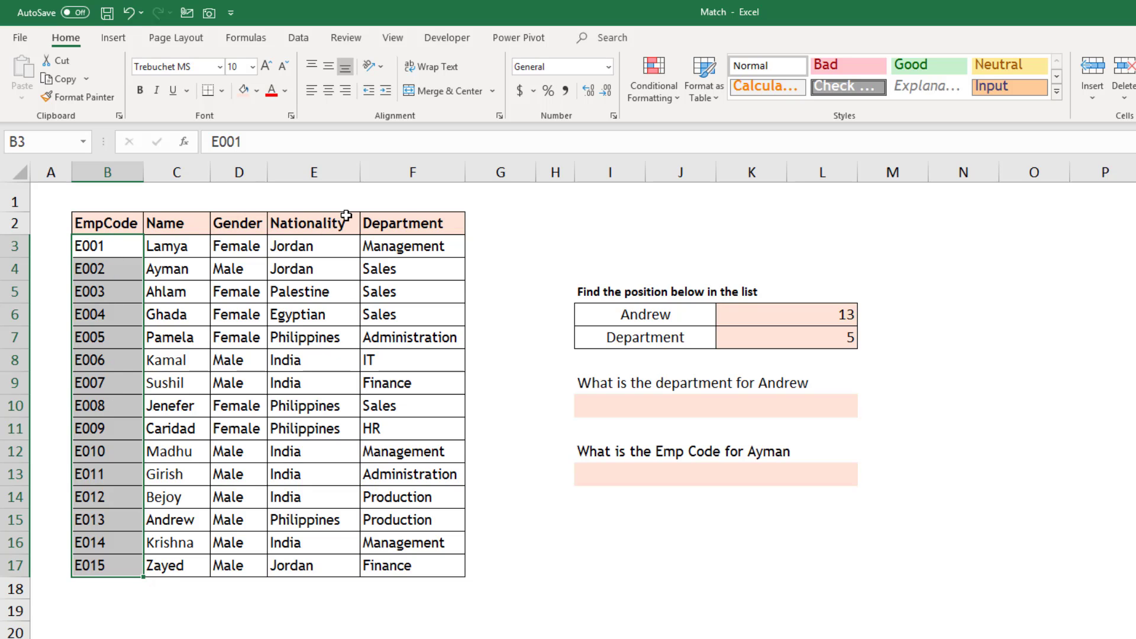
left_click(619, 411)
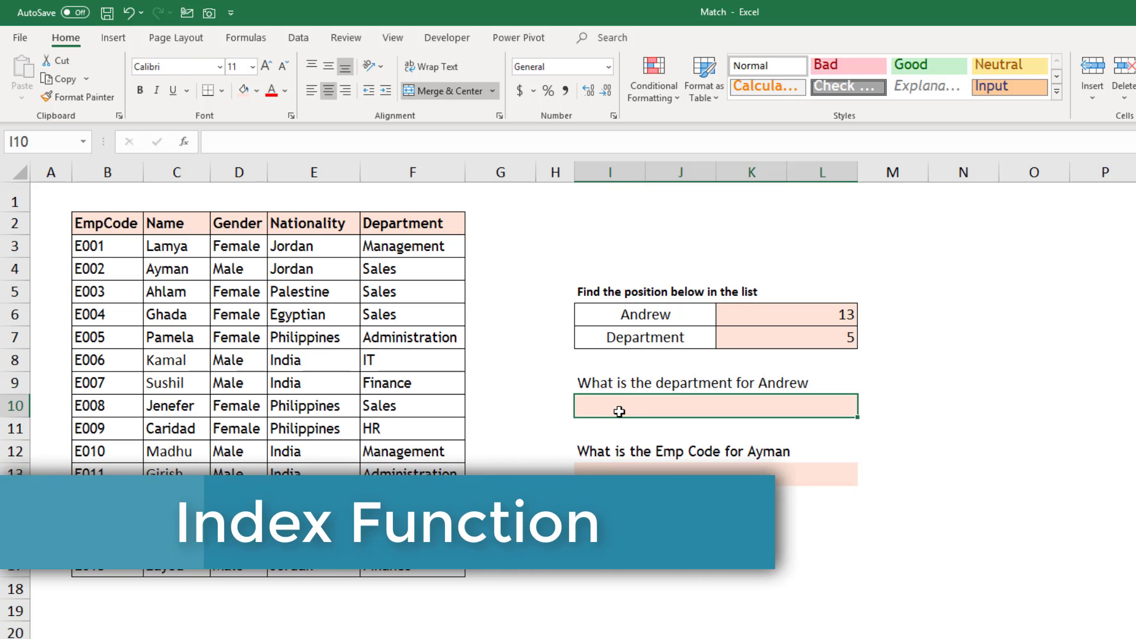
Enter an INDEX formula in N6 that returns row 3, column 5 of the range B3:F17, and check it against the table.
left_click(983, 313)
type("=ind")
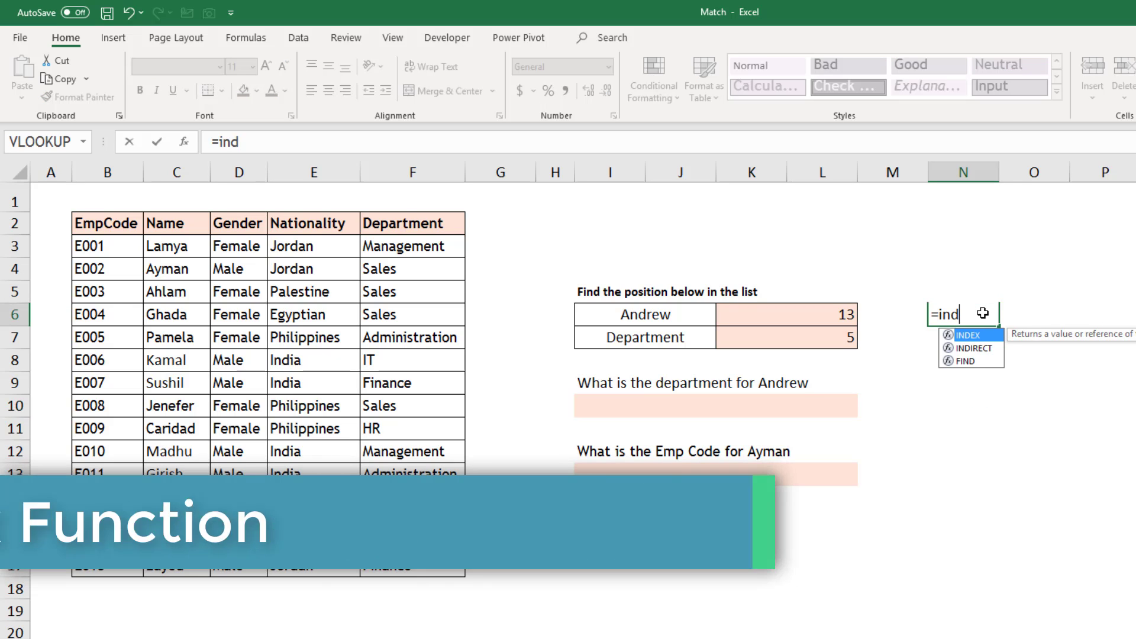
key("Tab")
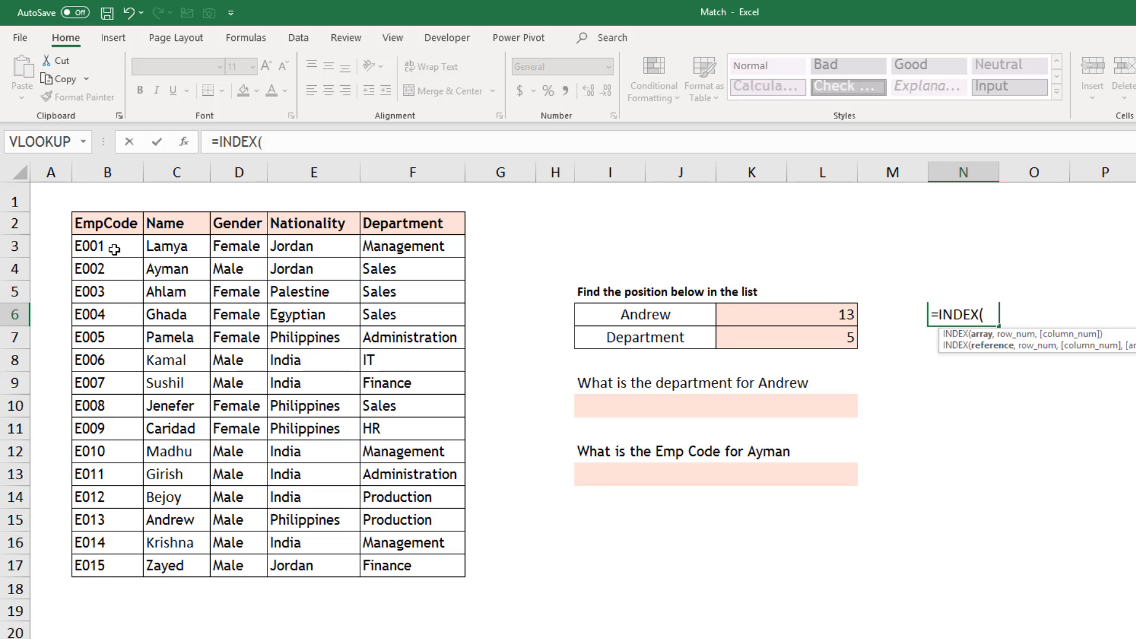
left_click_drag(112, 247, 431, 567)
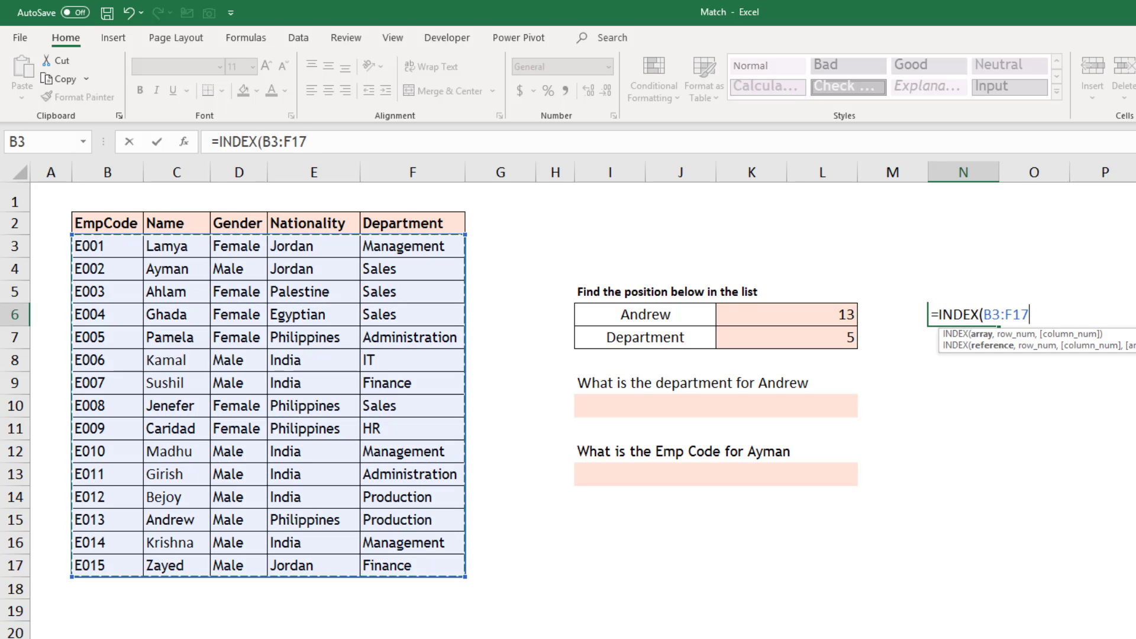
type(",")
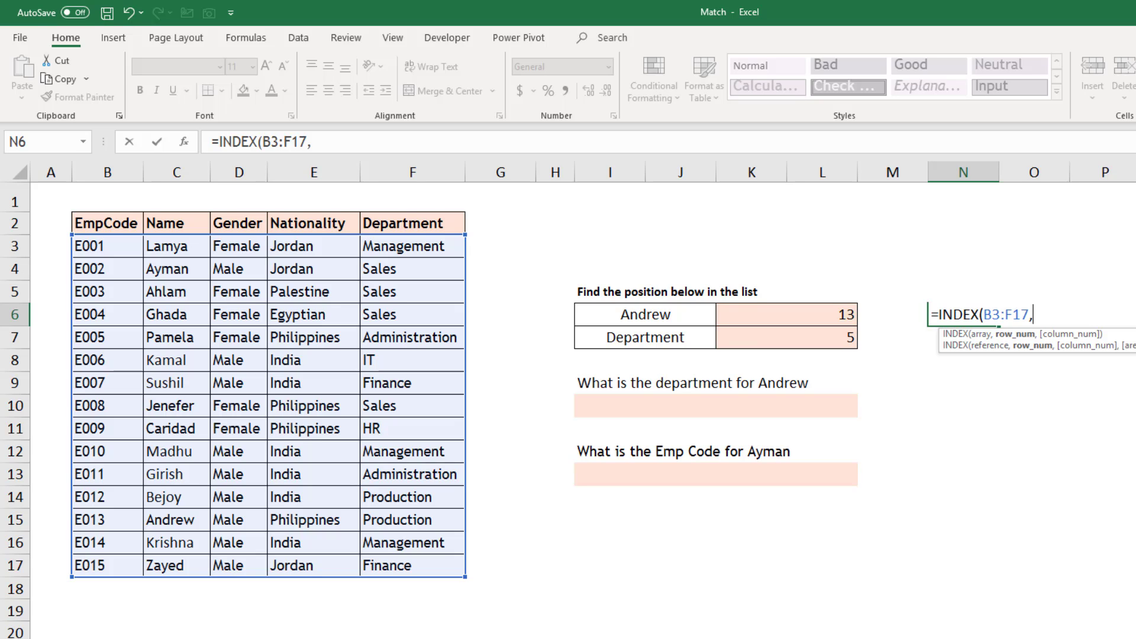
type("3,")
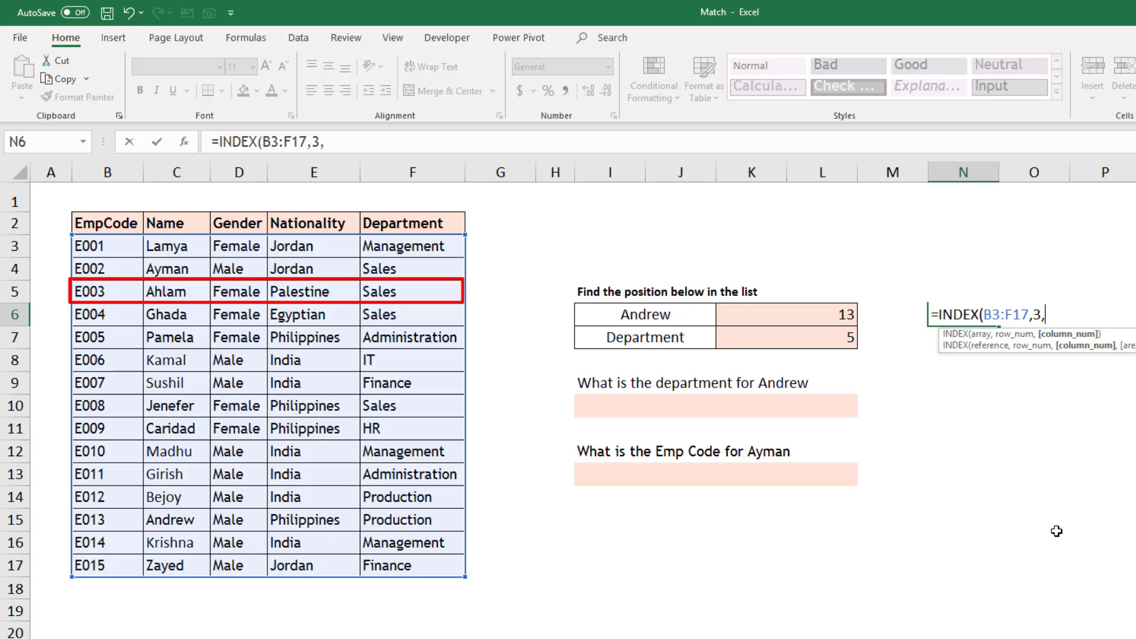
type("5")
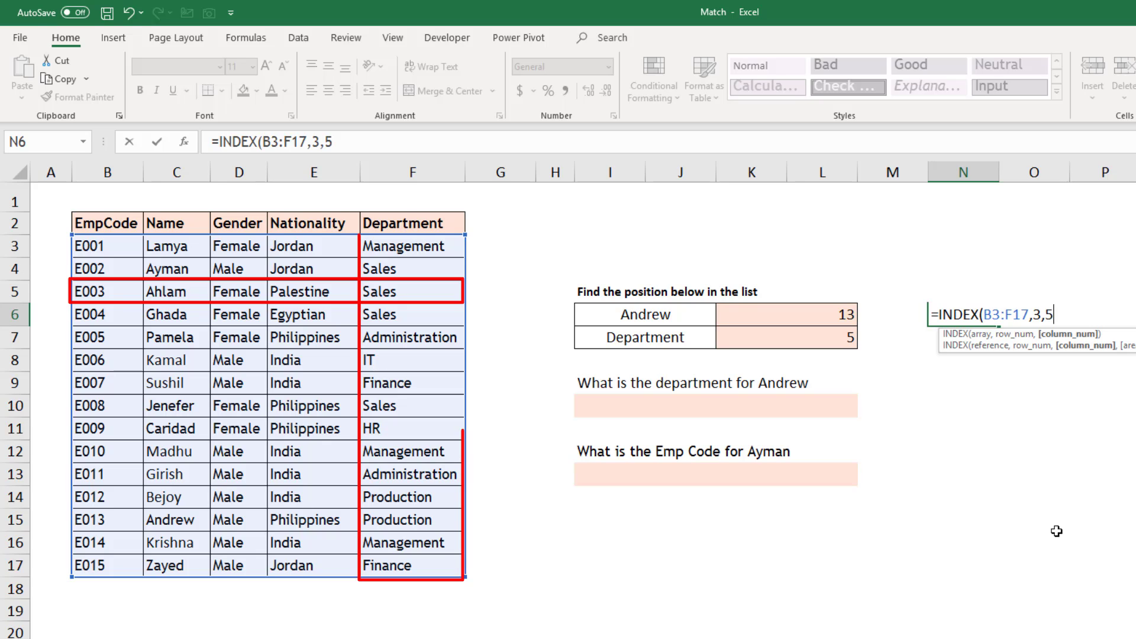
type(")")
key("Return")
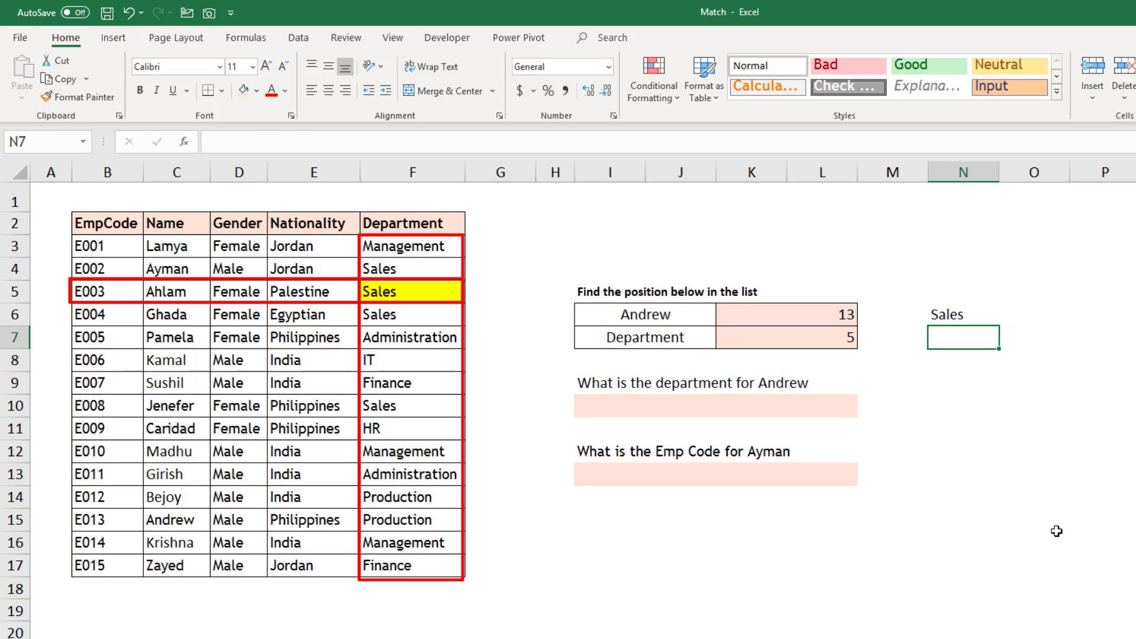
mouse_move(121, 244)
left_mouse_down()
mouse_move(119, 295)
mouse_move(395, 295)
left_mouse_up()
left_click(403, 290)
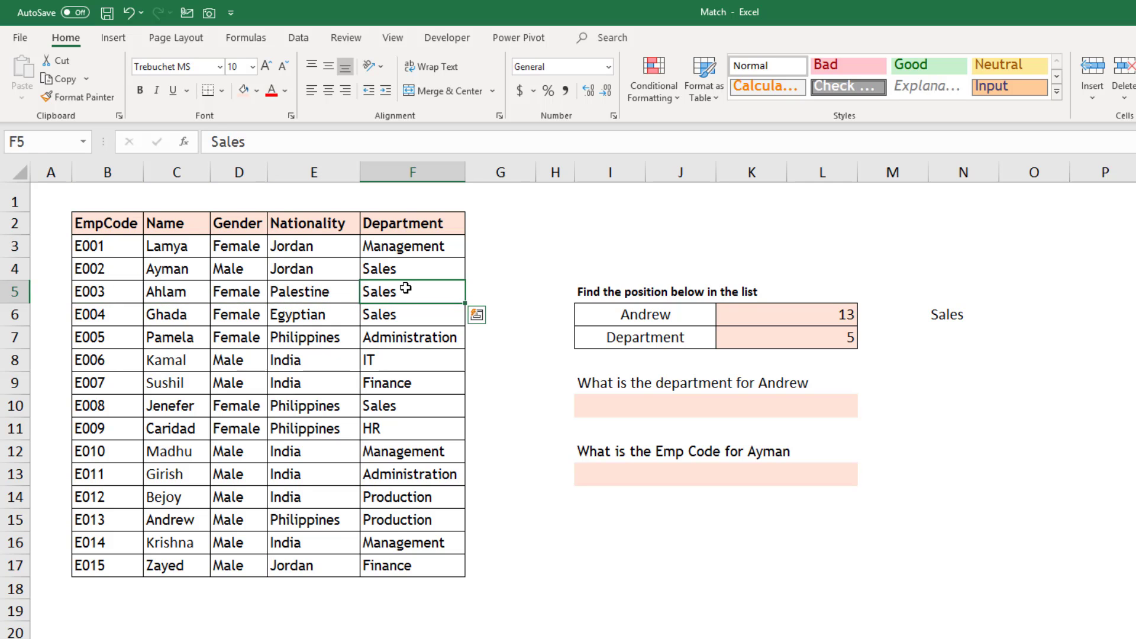
Clear the column number from the INDEX formula in N6, keeping its comma, and compare the returned record with the table's row.
double_click(1047, 315)
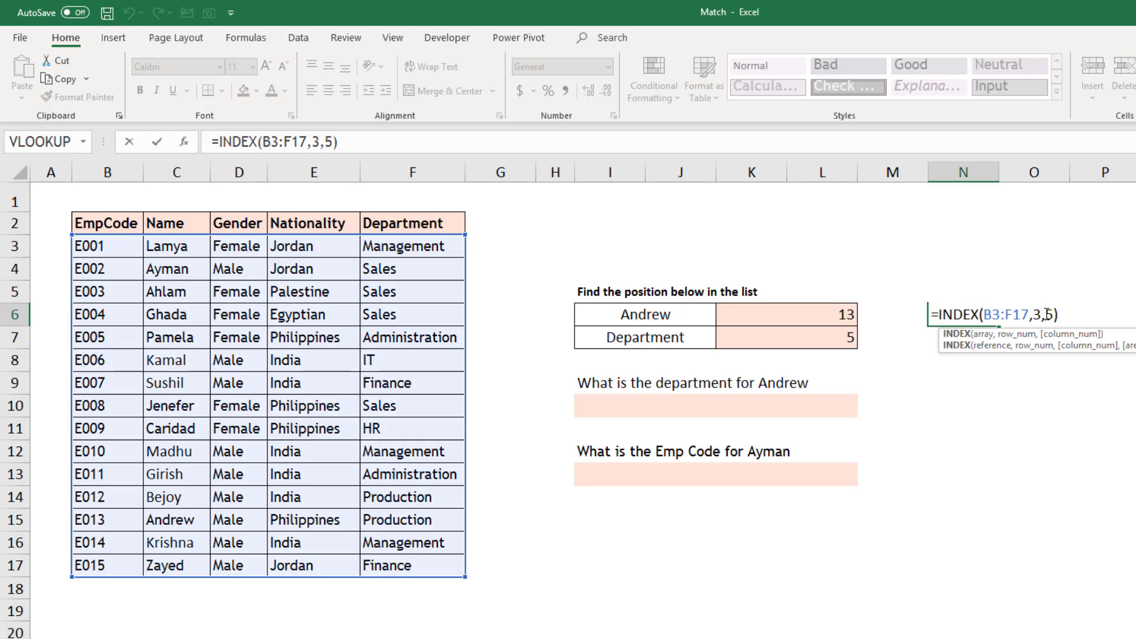
double_click(1048, 314)
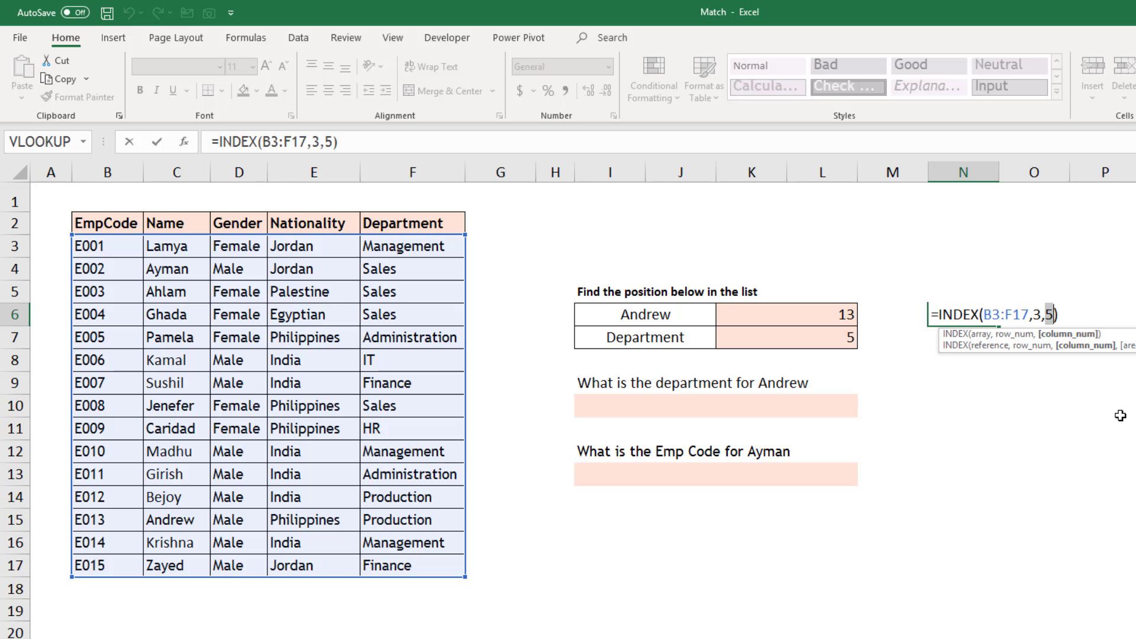
key("BackSpace")
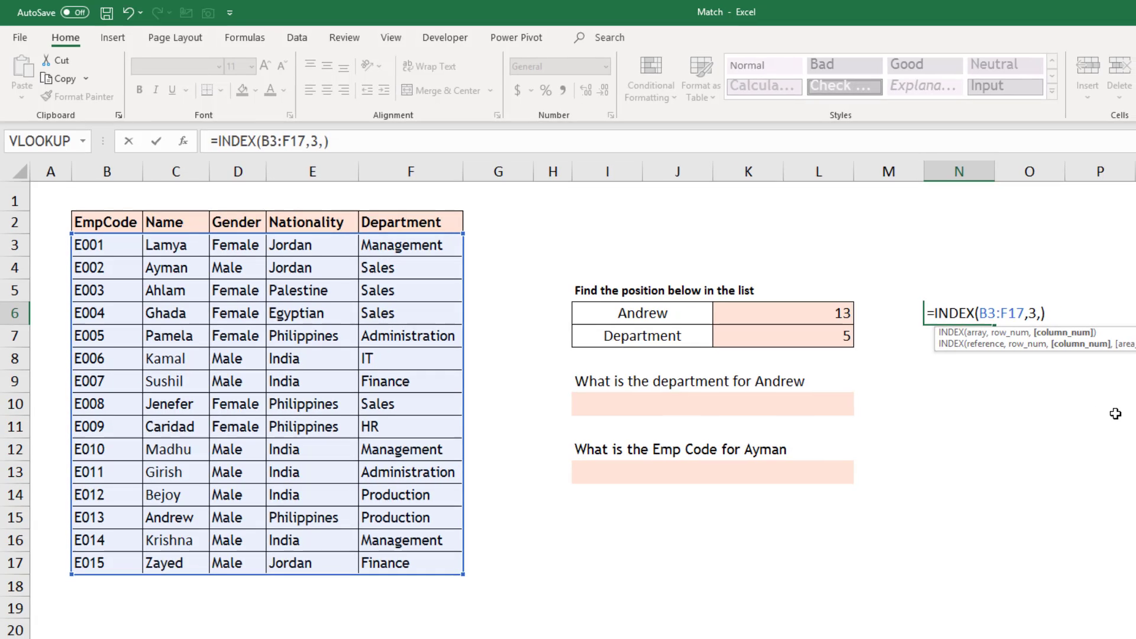
key("Return")
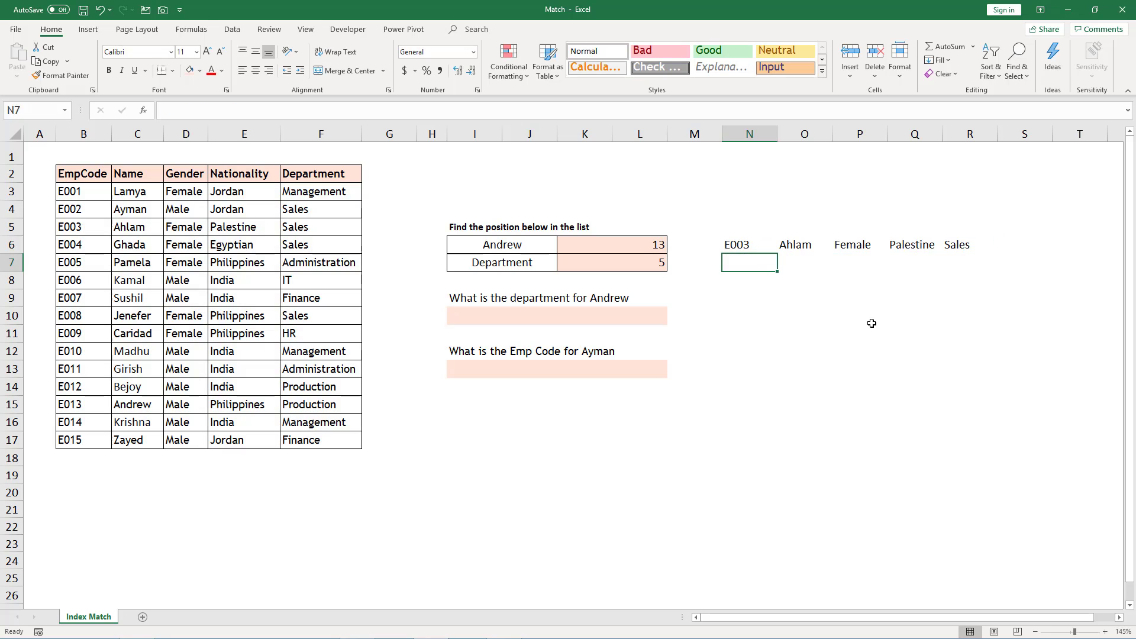
left_click_drag(744, 237, 977, 243)
left_click(74, 224)
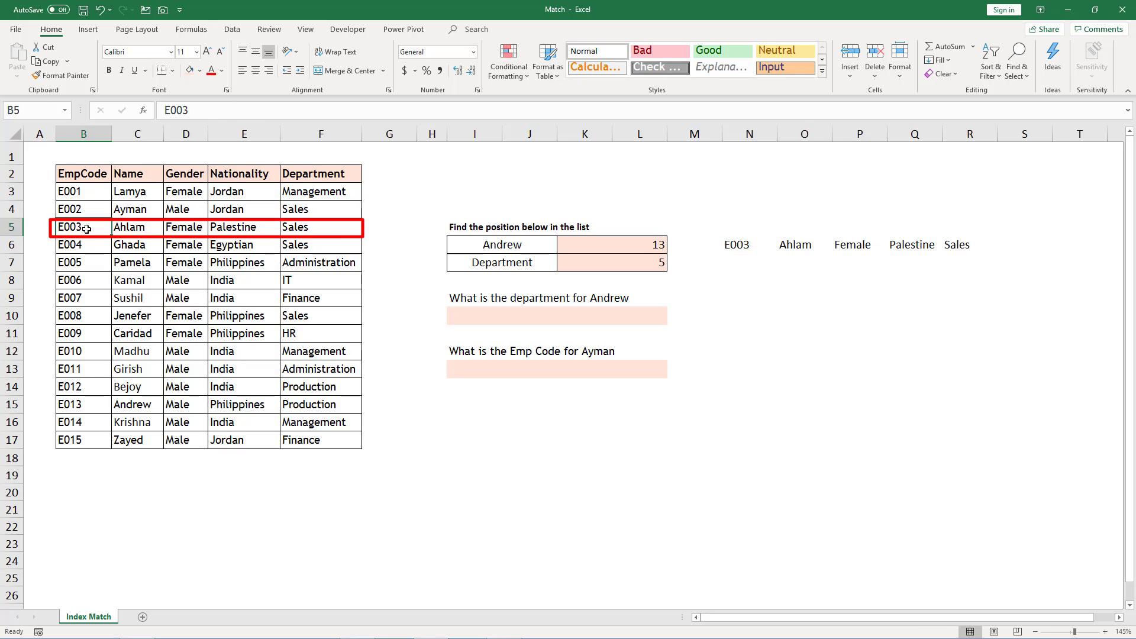
Change the INDEX formula in N6 to a blank row number and column number 2, and compare the returned list with the Name column.
left_click(740, 244)
double_click(763, 244)
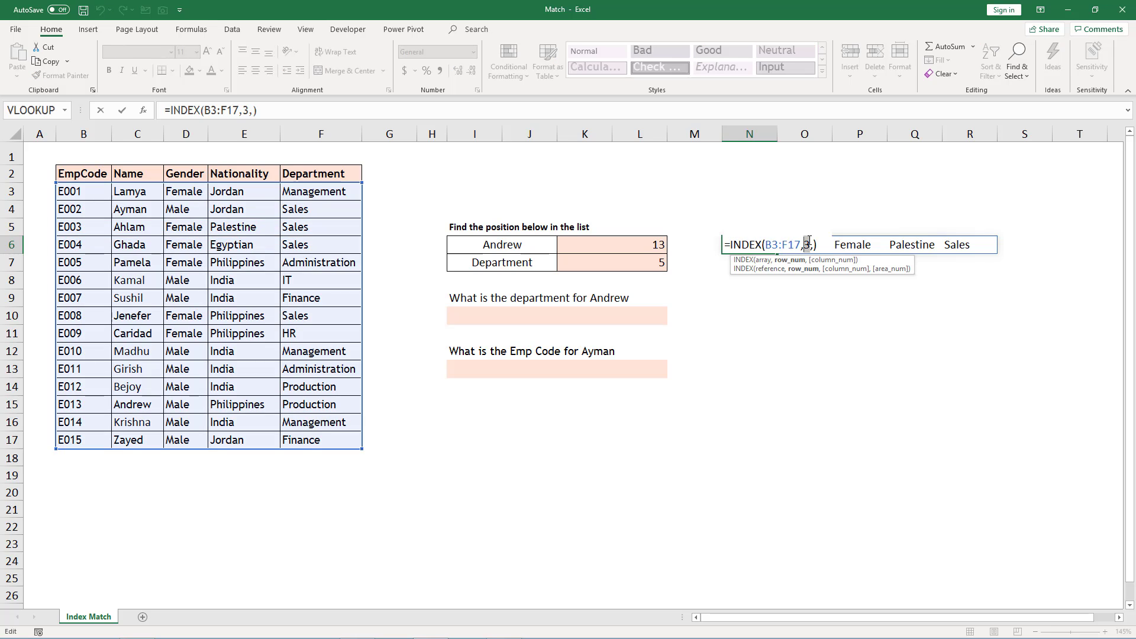
key("Delete")
left_click(808, 245)
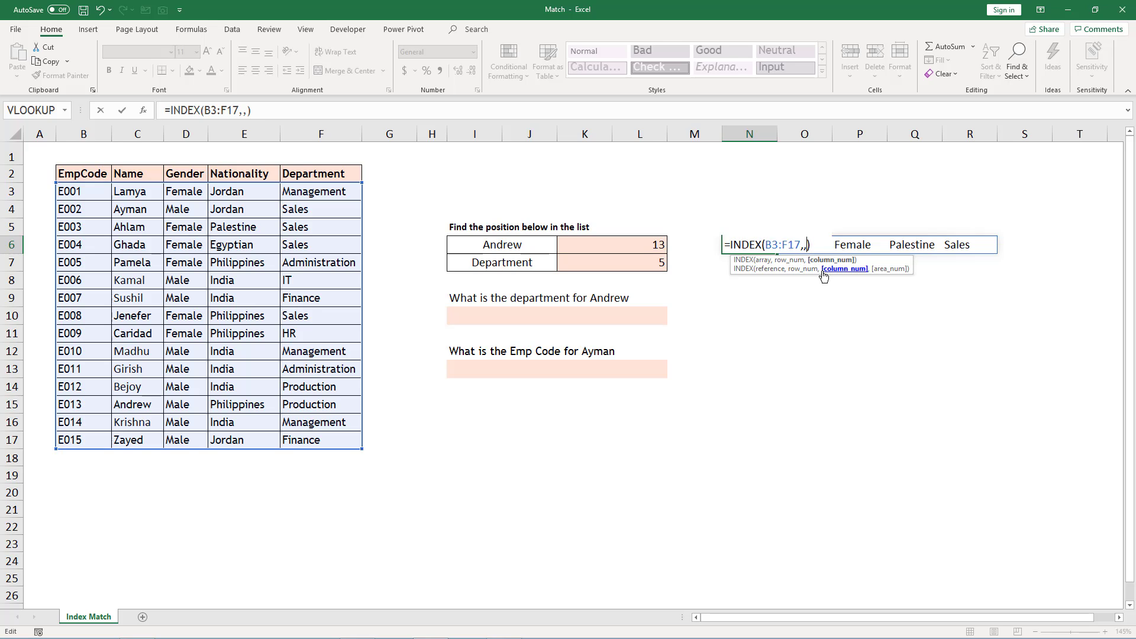
type("2")
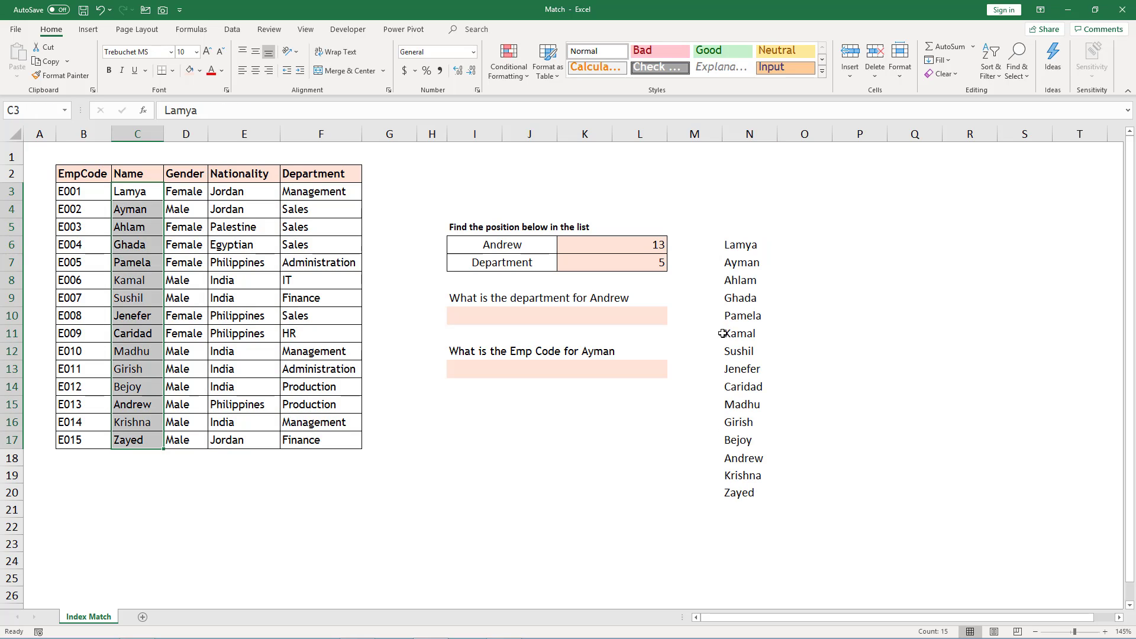
left_click(734, 243)
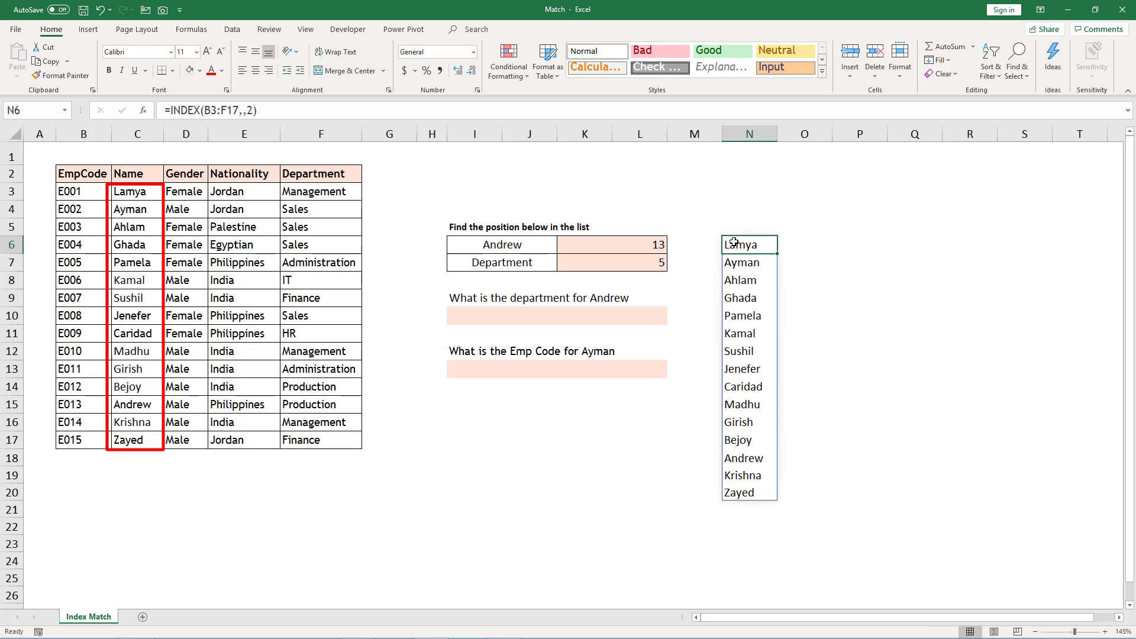
double_click(734, 243)
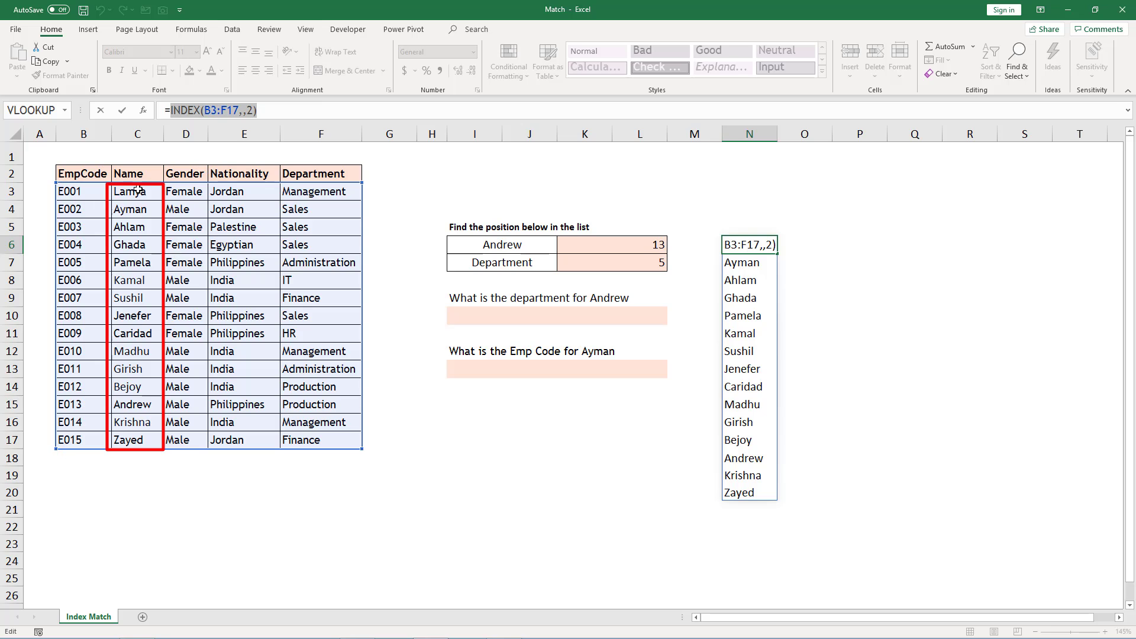
key("Escape")
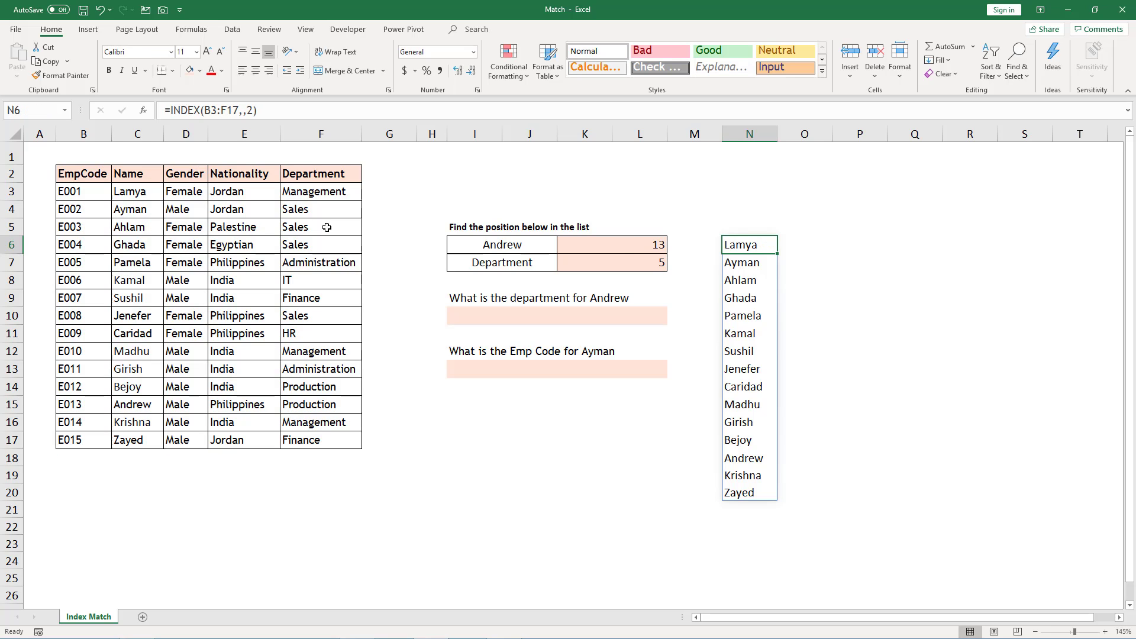
Clear the INDEX output in N6:N20 and the two MATCH formulas in K6:K7.
left_click_drag(754, 244, 749, 492)
key("Delete")
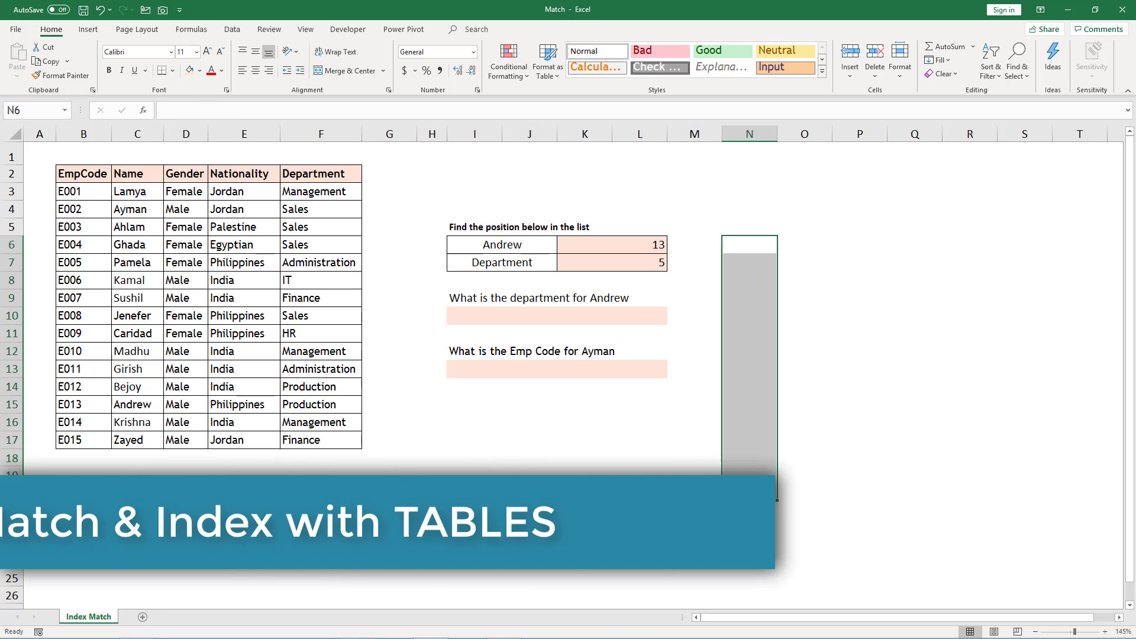
left_click_drag(665, 244, 648, 265)
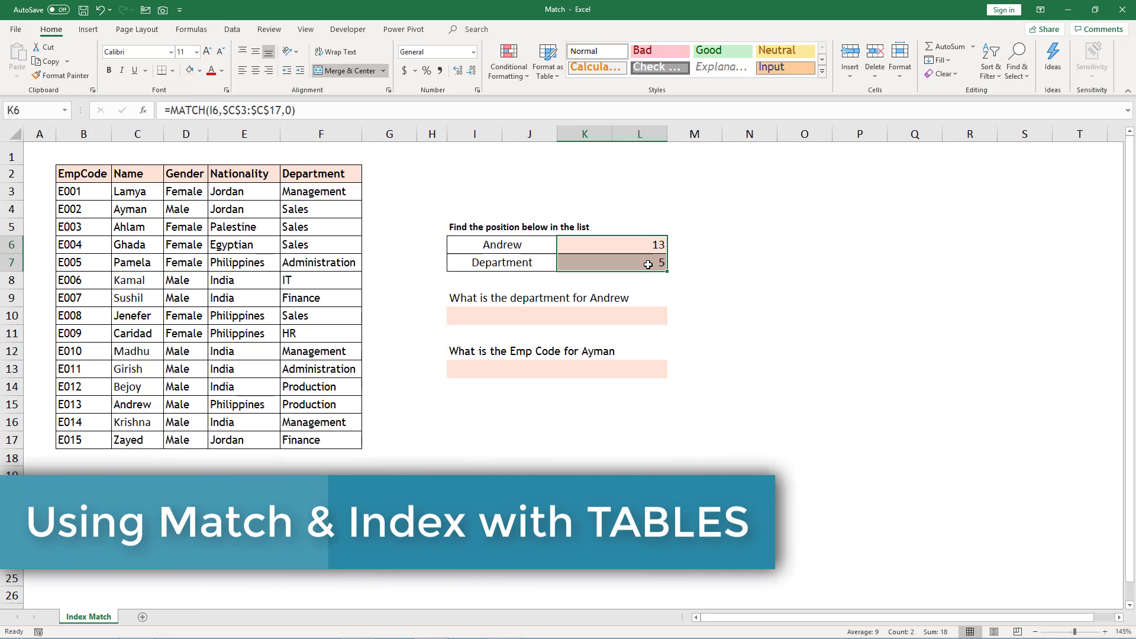
key("Delete")
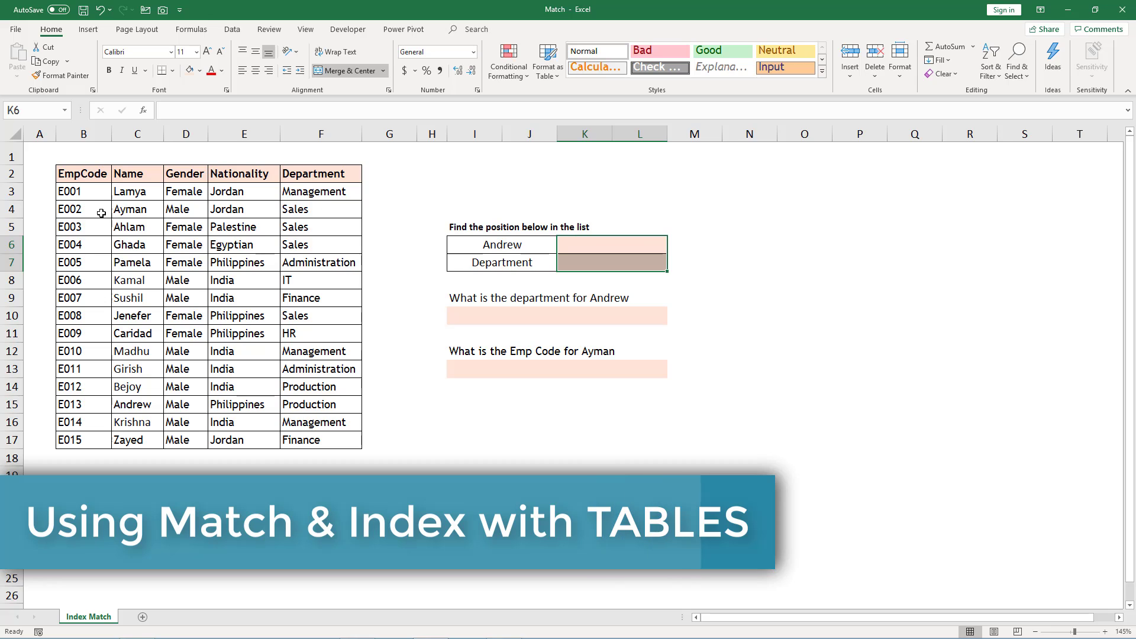
Convert the employee range B2:F17 into a table with headers.
left_click(92, 193)
key("ctrl+t")
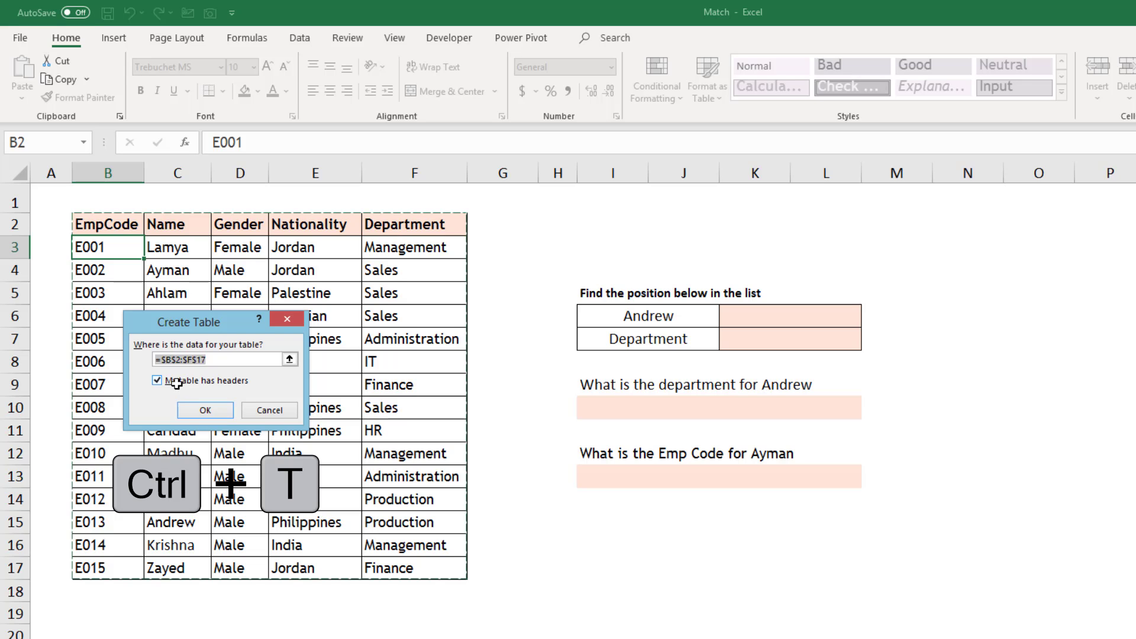
left_click(204, 410)
left_click(271, 332)
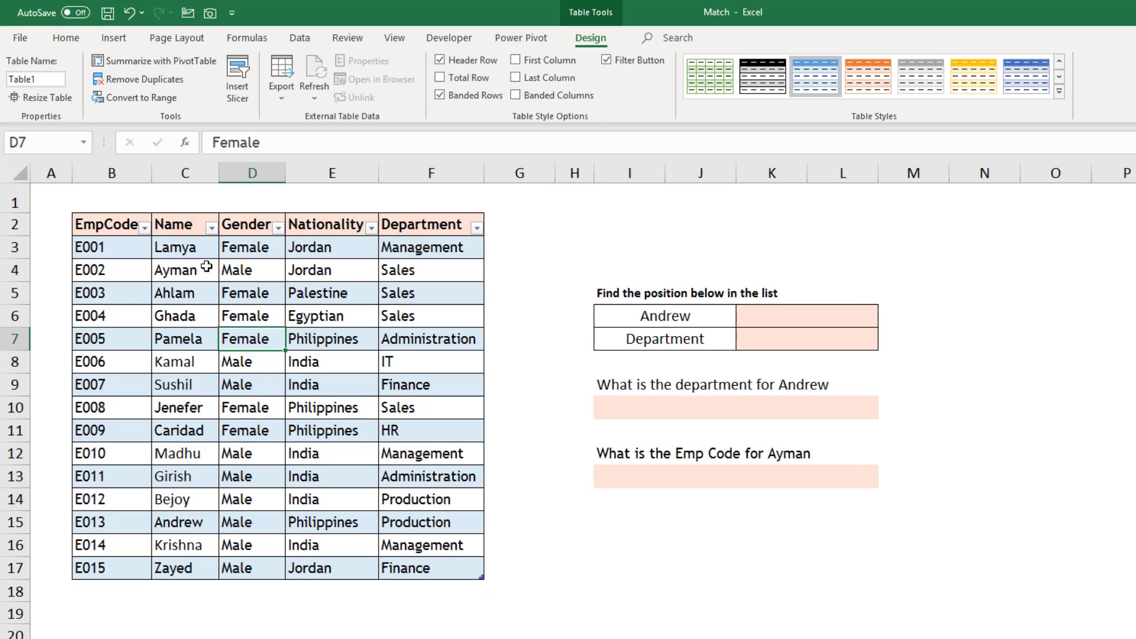
Rename the employee table as Data.
left_click(39, 79)
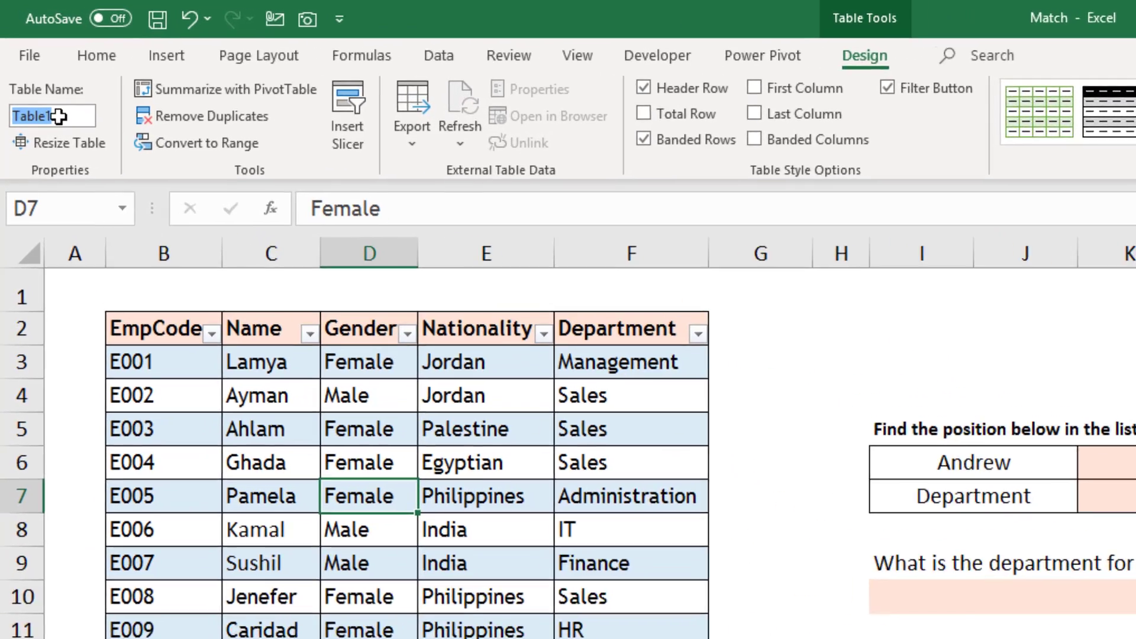
type("Data")
key("Return")
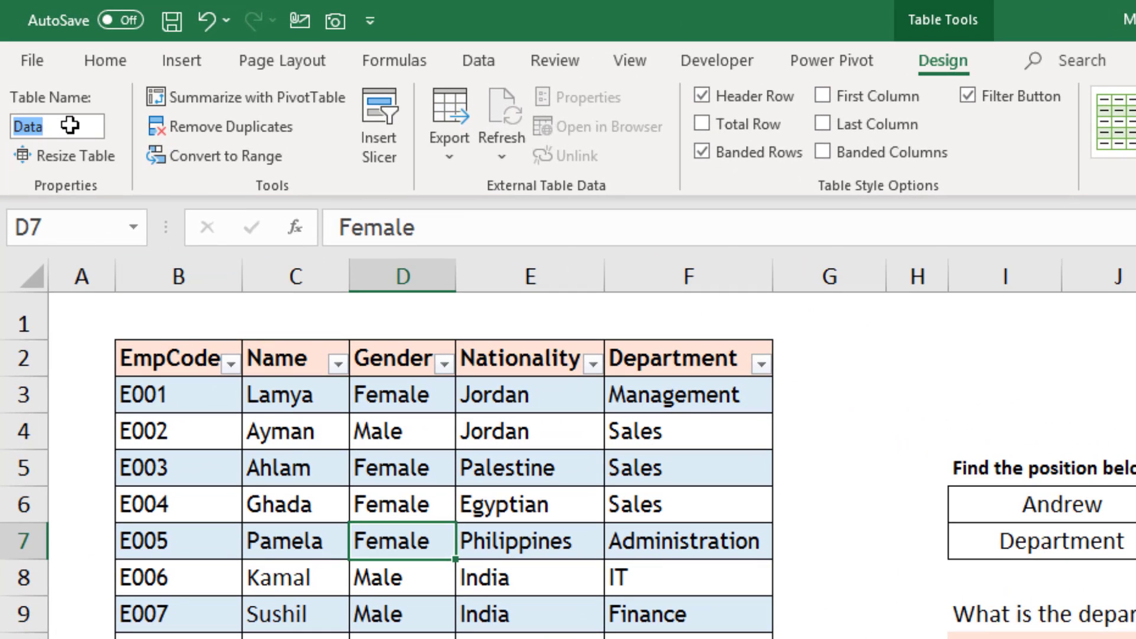
left_click(209, 495)
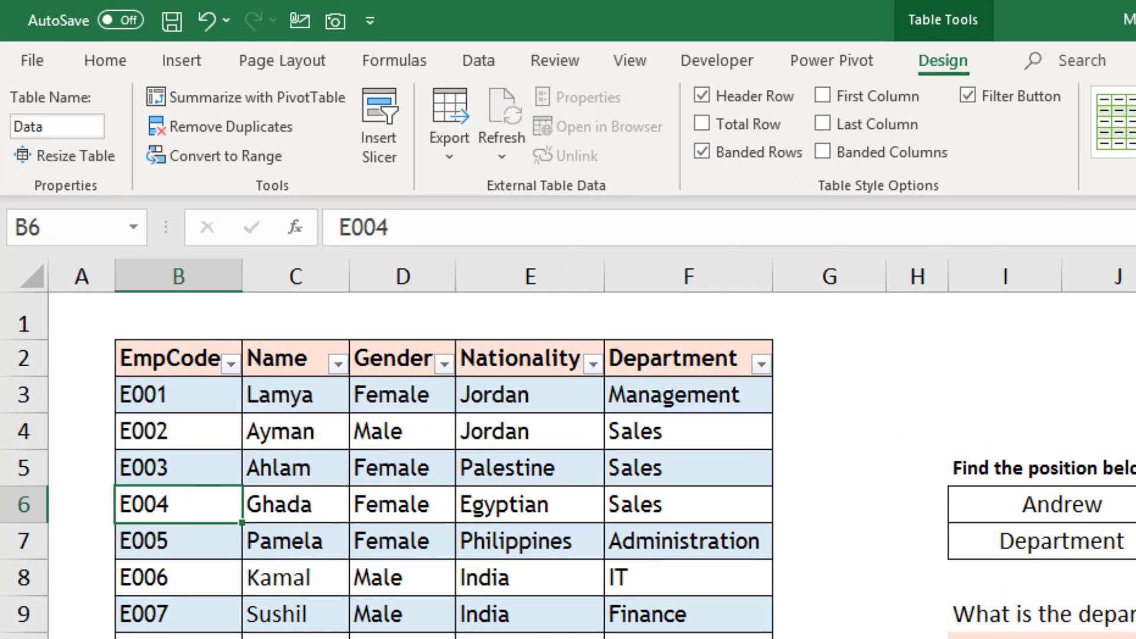
Enter a MATCH formula in K6 that looks up I6 in Data[Name] with exact match type 0.
left_click(1135, 505)
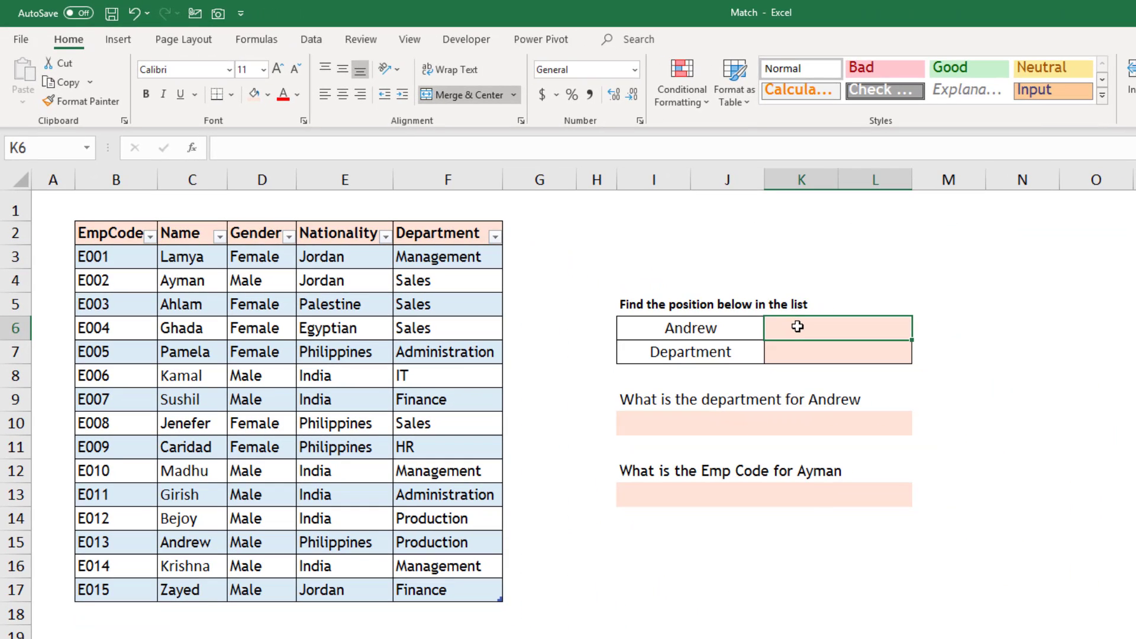
type("=match")
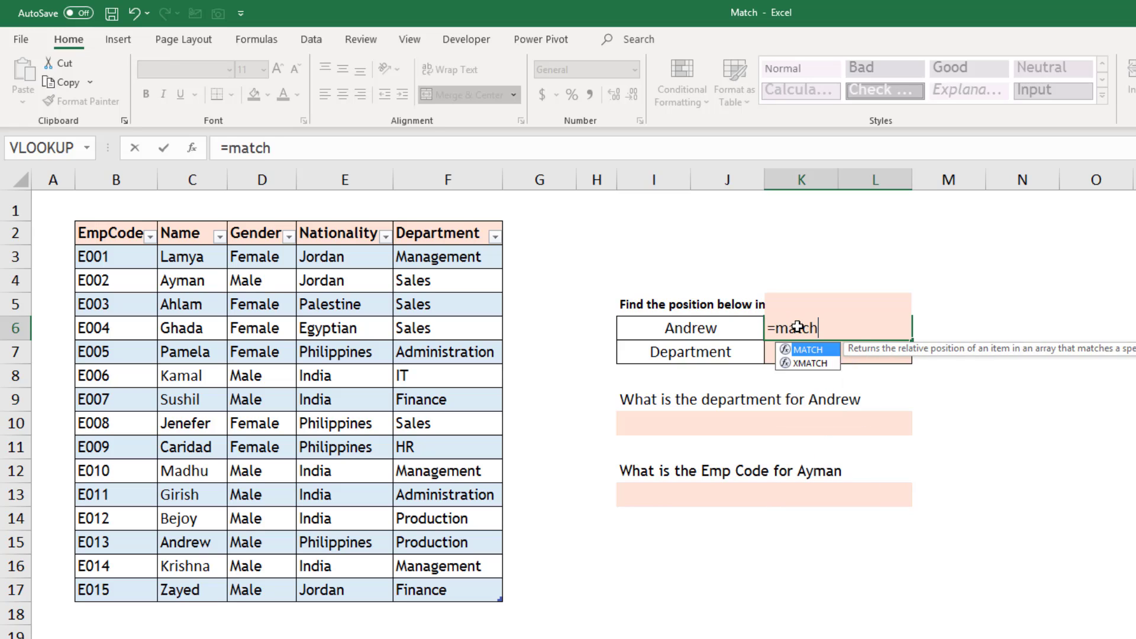
key("Tab")
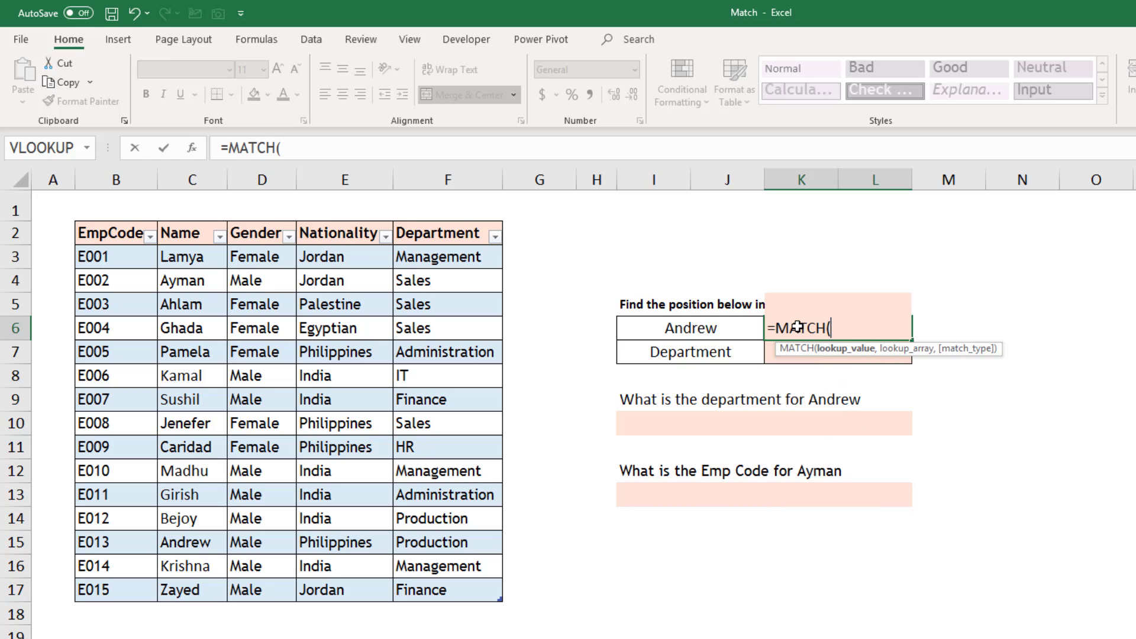
left_click(685, 327)
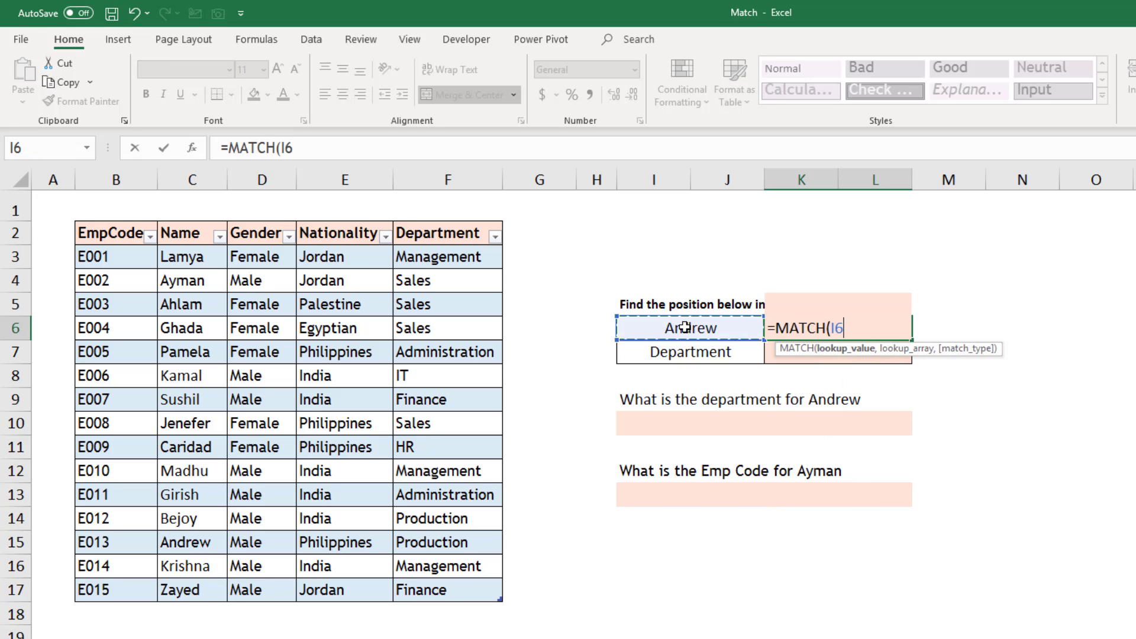
type(",")
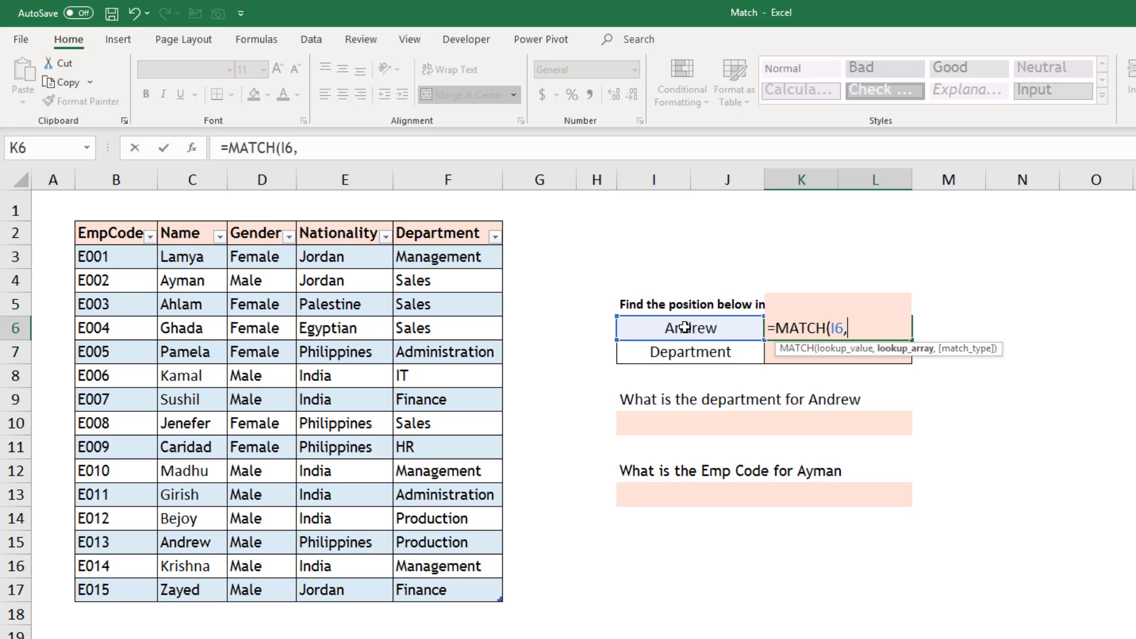
left_click_drag(191, 256, 195, 590)
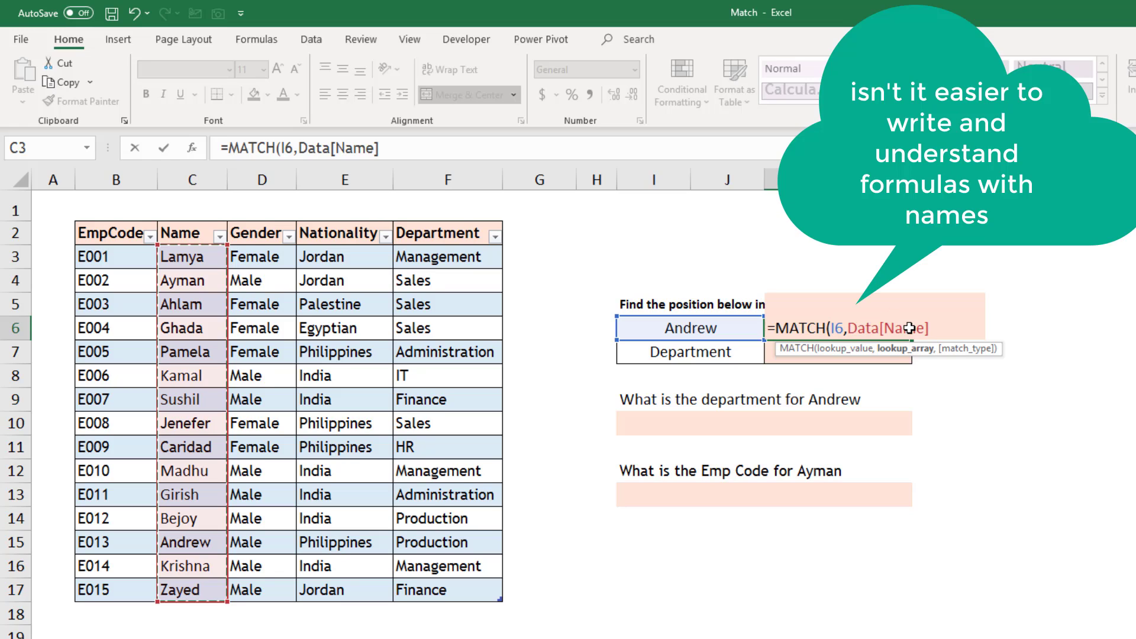
type(",")
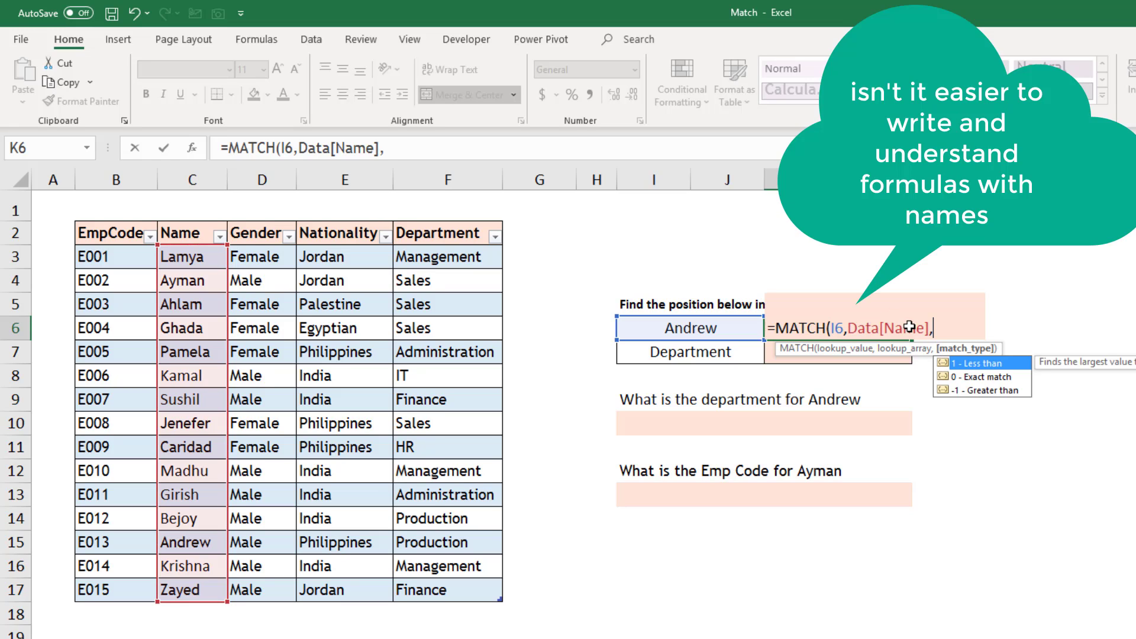
type("0")
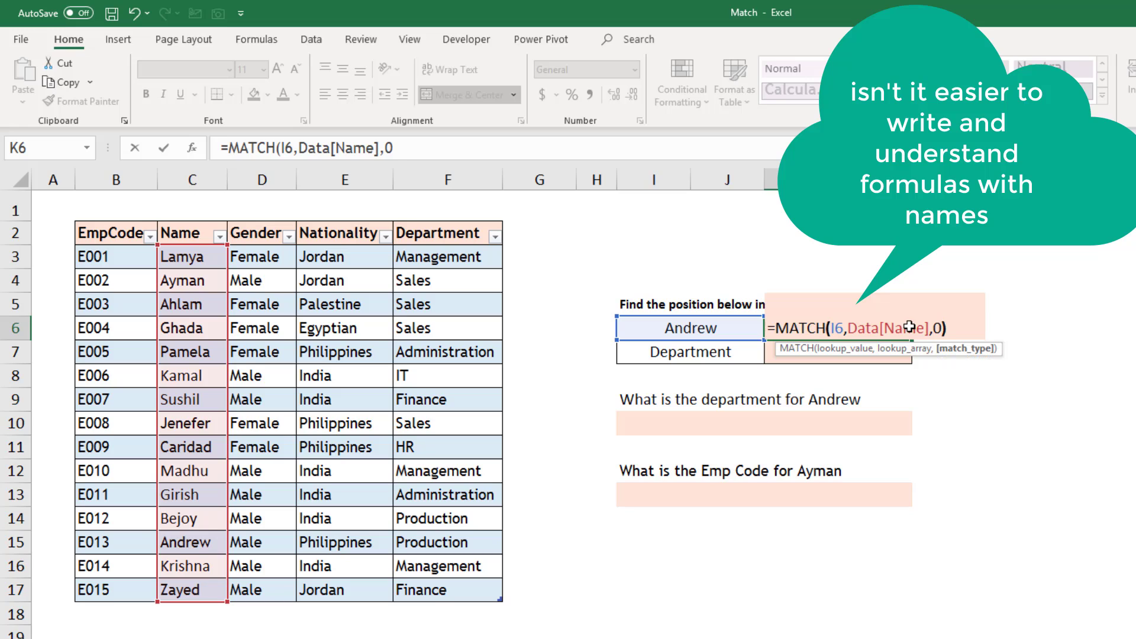
type(")")
key("Return")
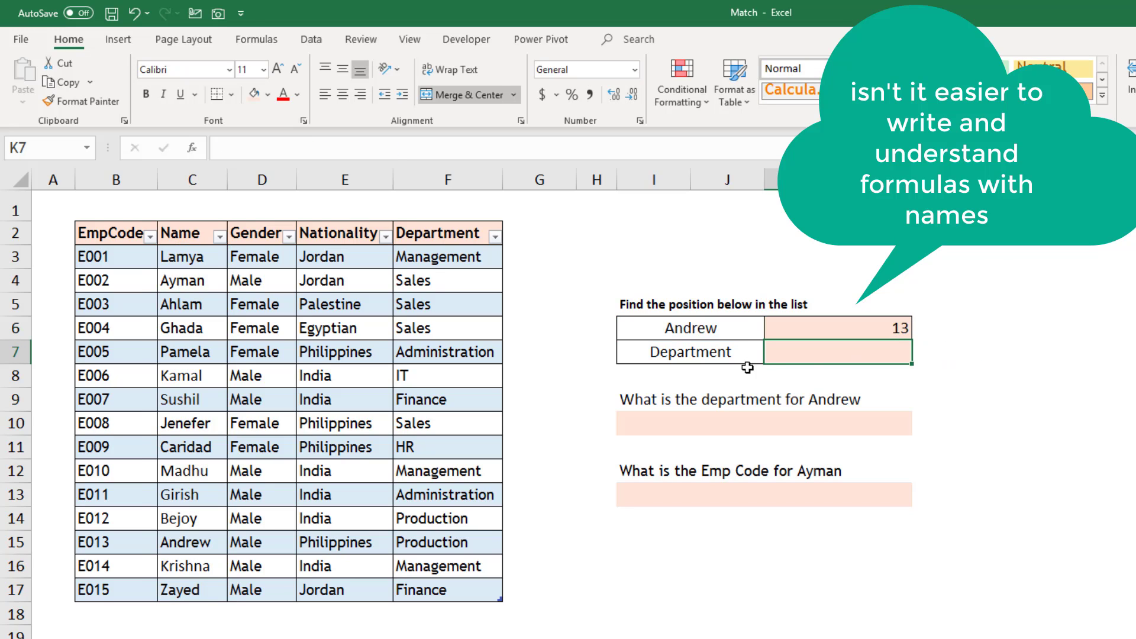
Enter a MATCH formula in K7 that looks up I7 in Data[#Headers] with exact match type 0.
left_click(713, 355)
left_click(802, 353)
double_click(801, 352)
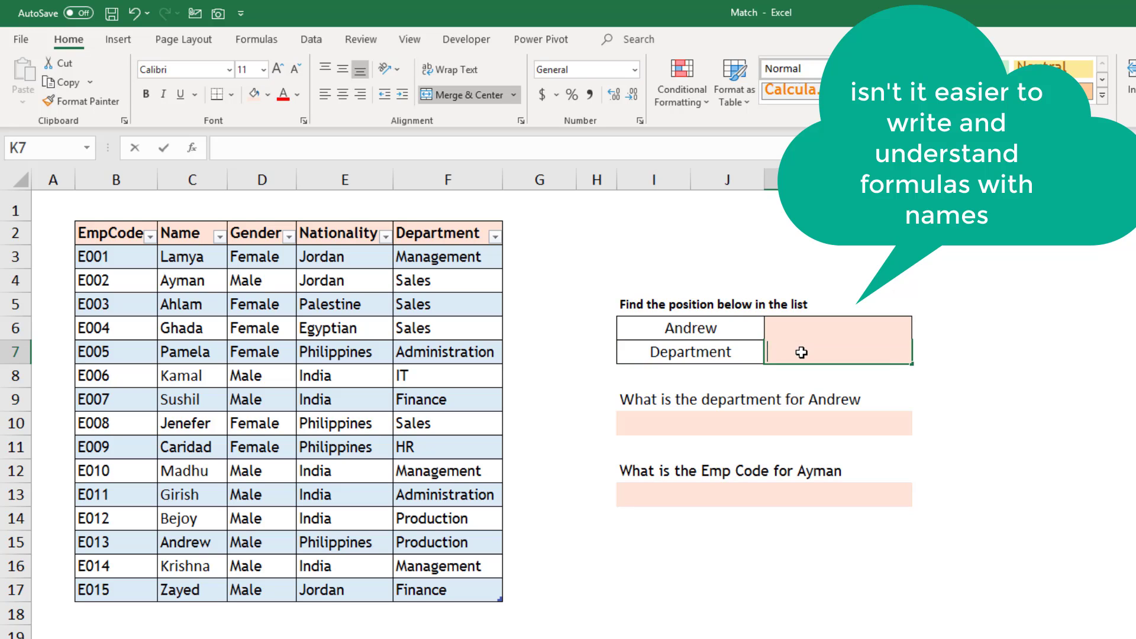
type("=")
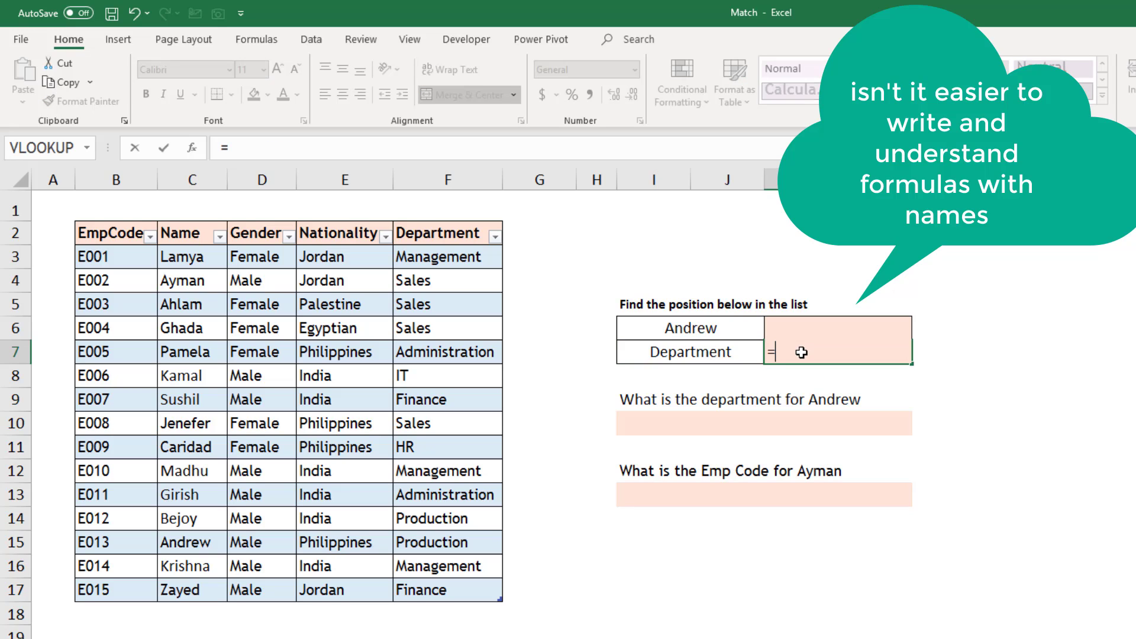
type("mat")
key("Tab")
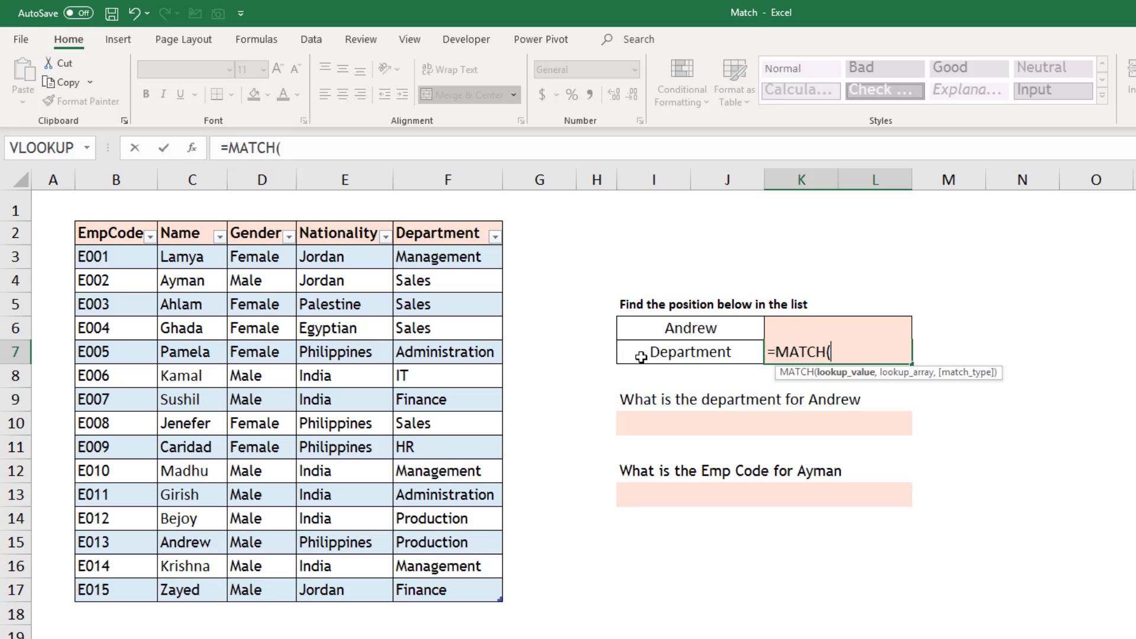
left_click(657, 353)
type(",")
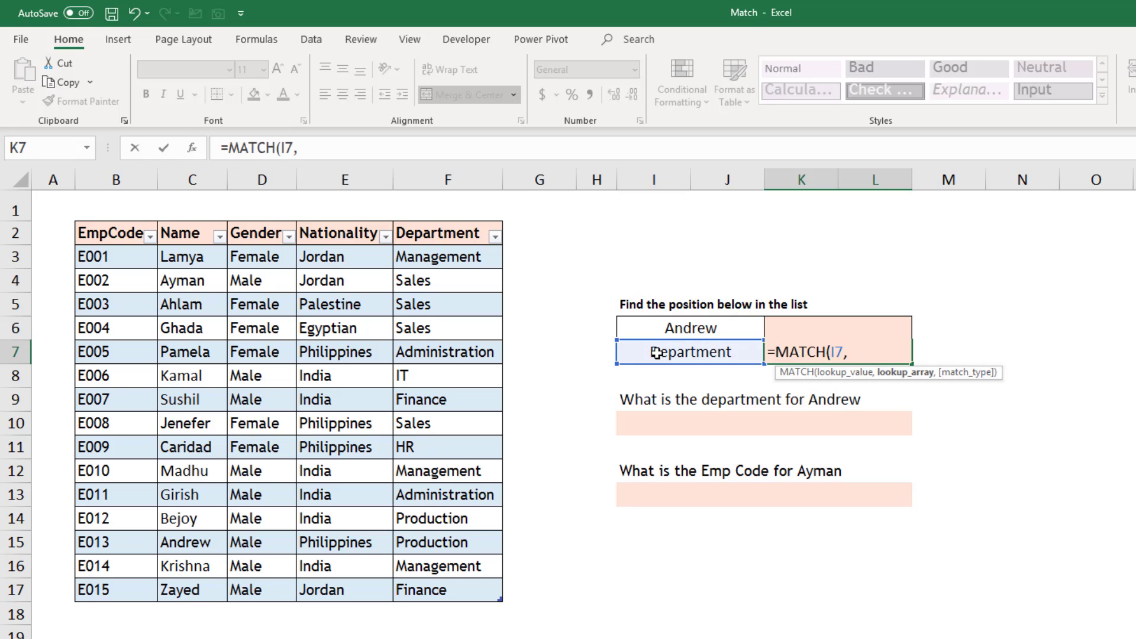
left_click_drag(133, 233, 430, 228)
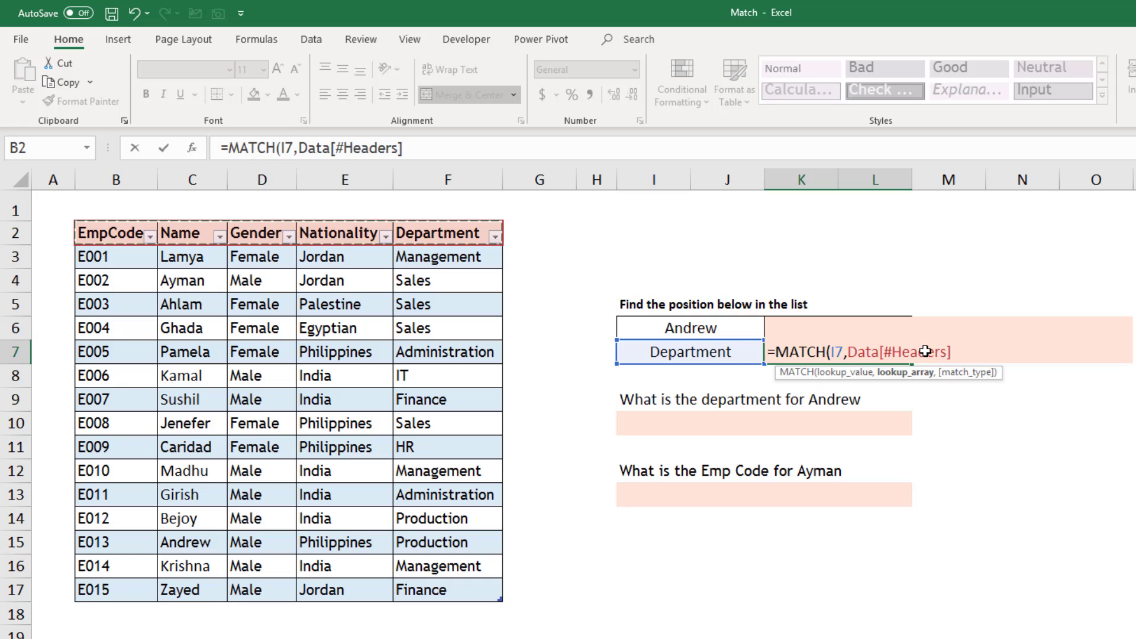
type(",")
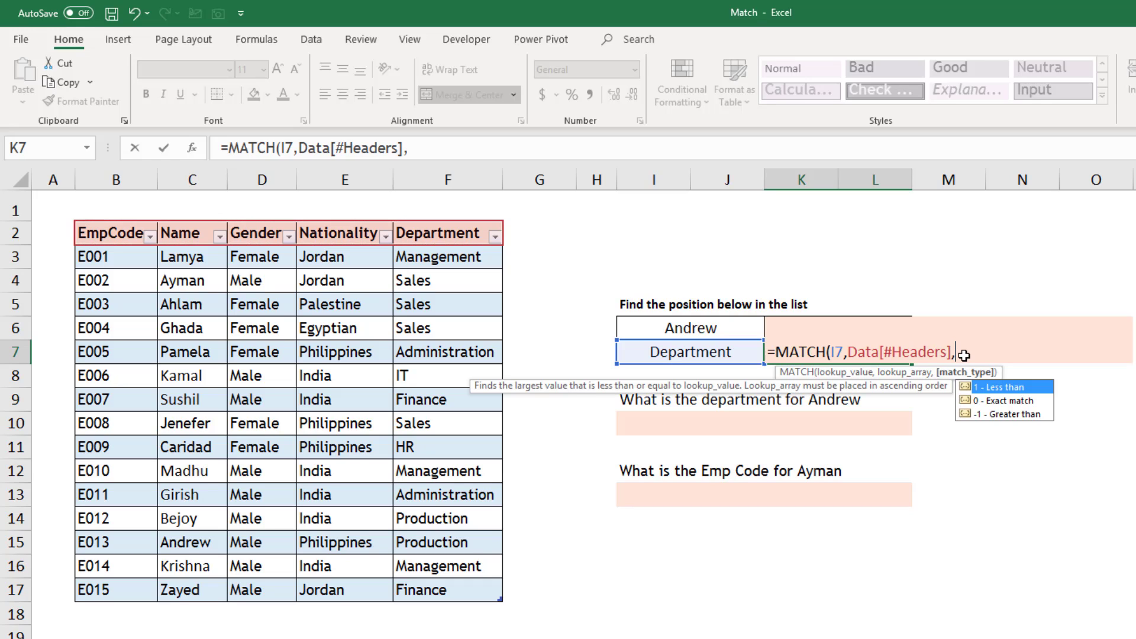
type("0)")
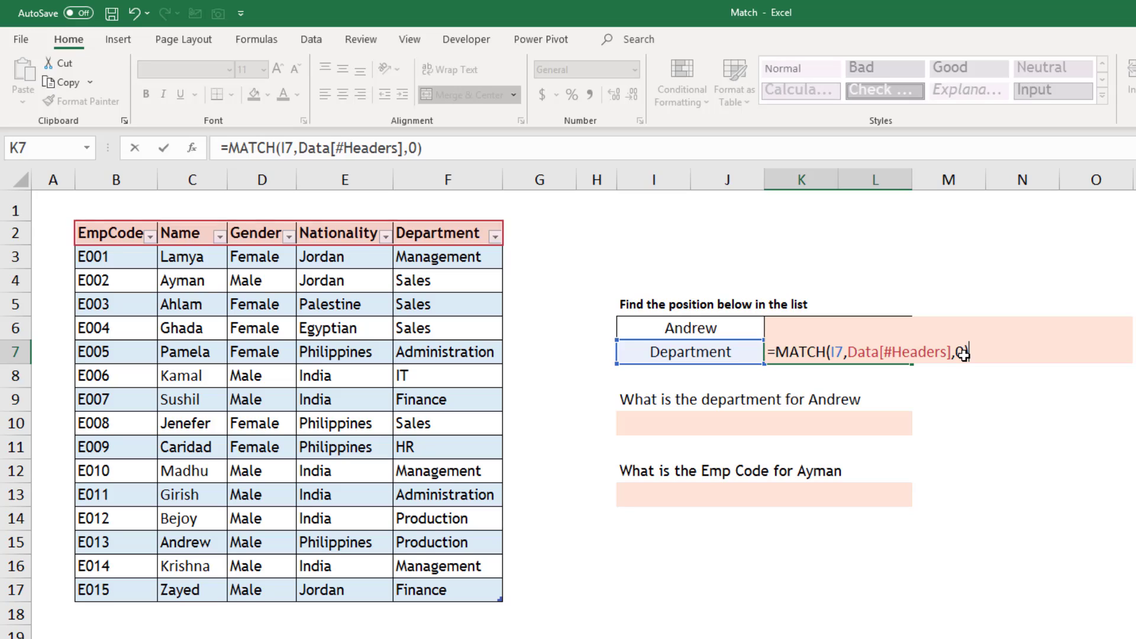
key("Return")
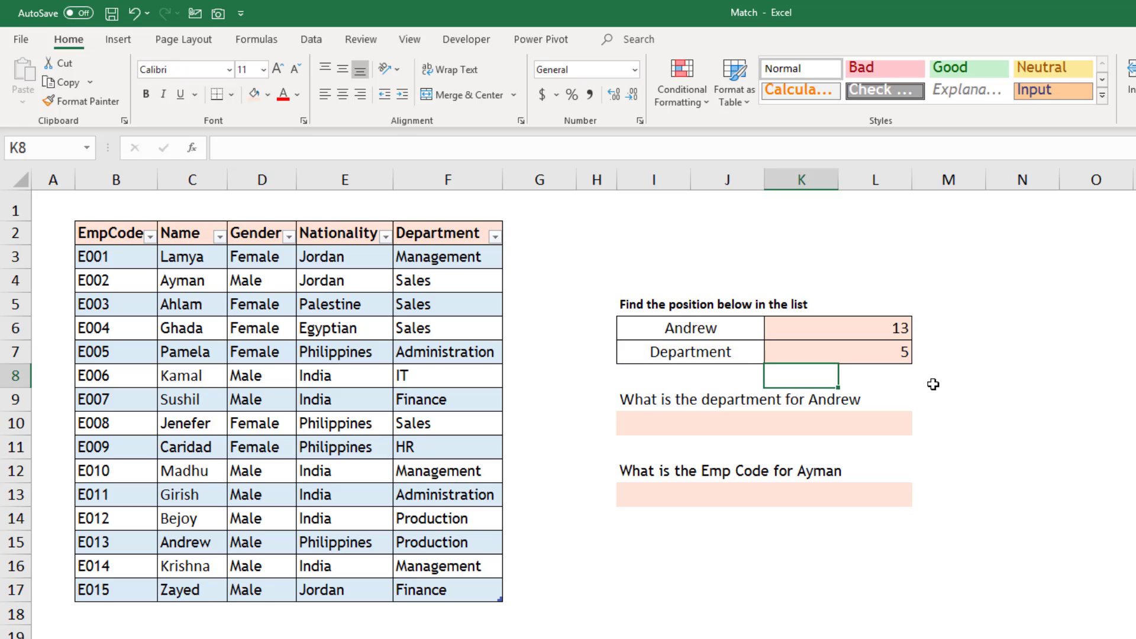
Enter an INDEX formula in I10 on Data with row K6 and column K7, and compare the result with the matching employee row.
left_click(669, 421)
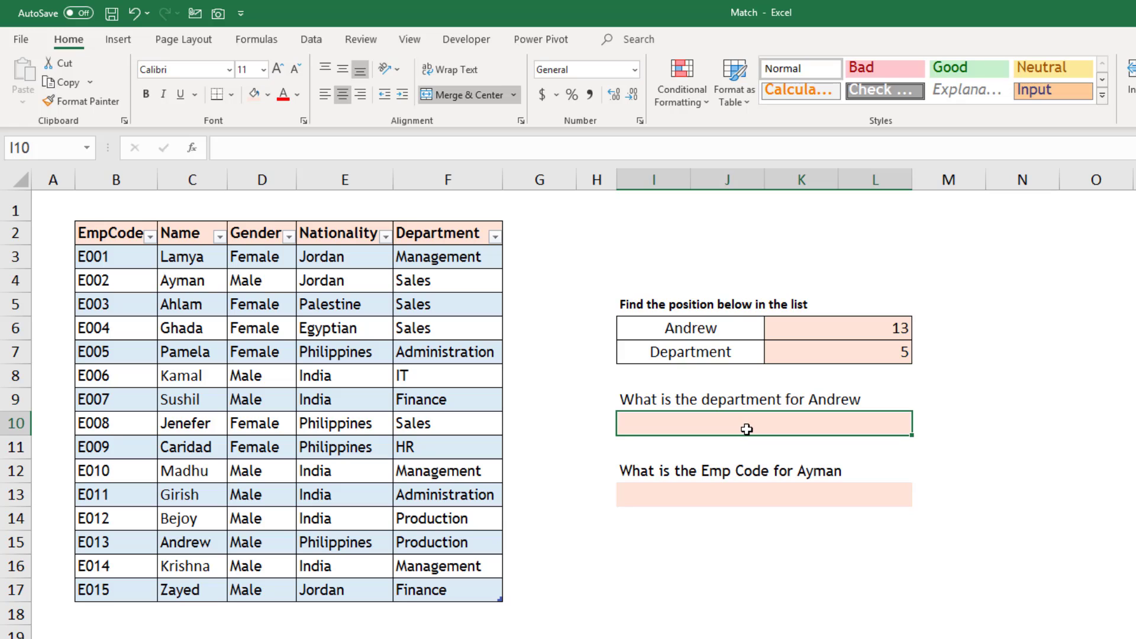
type("=ind")
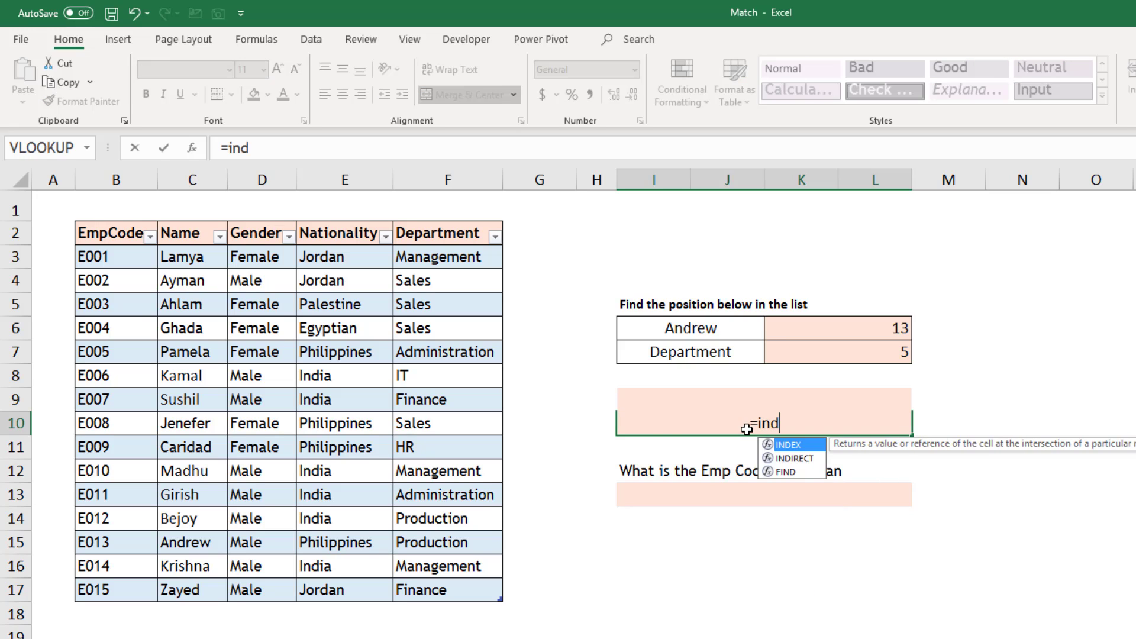
key("Tab")
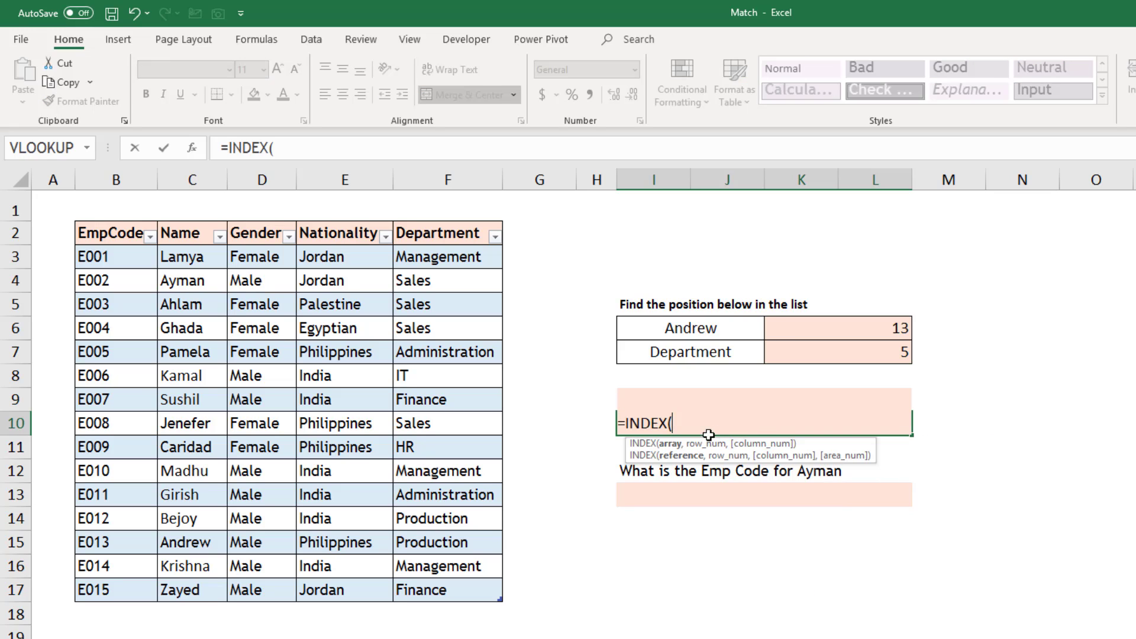
type("data")
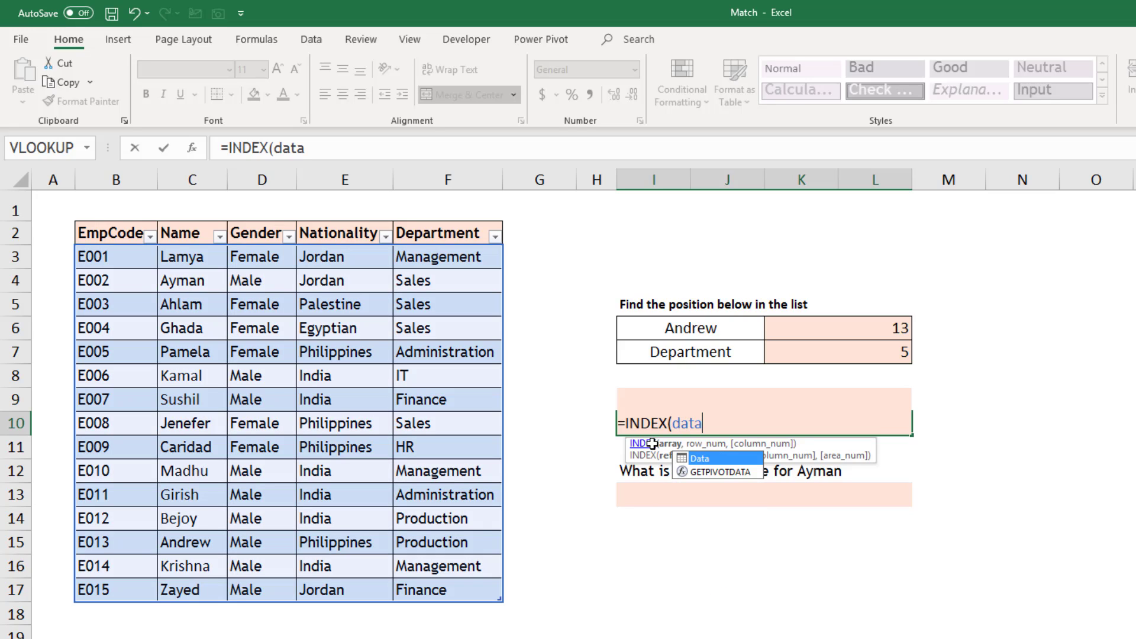
key("Tab")
type(",")
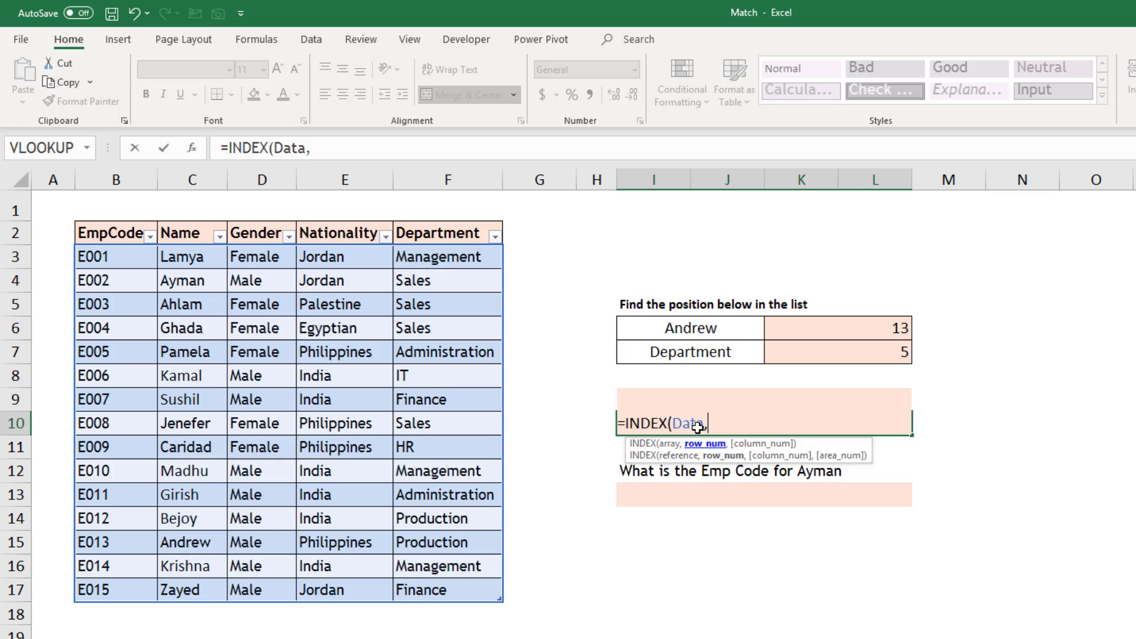
left_click(881, 329)
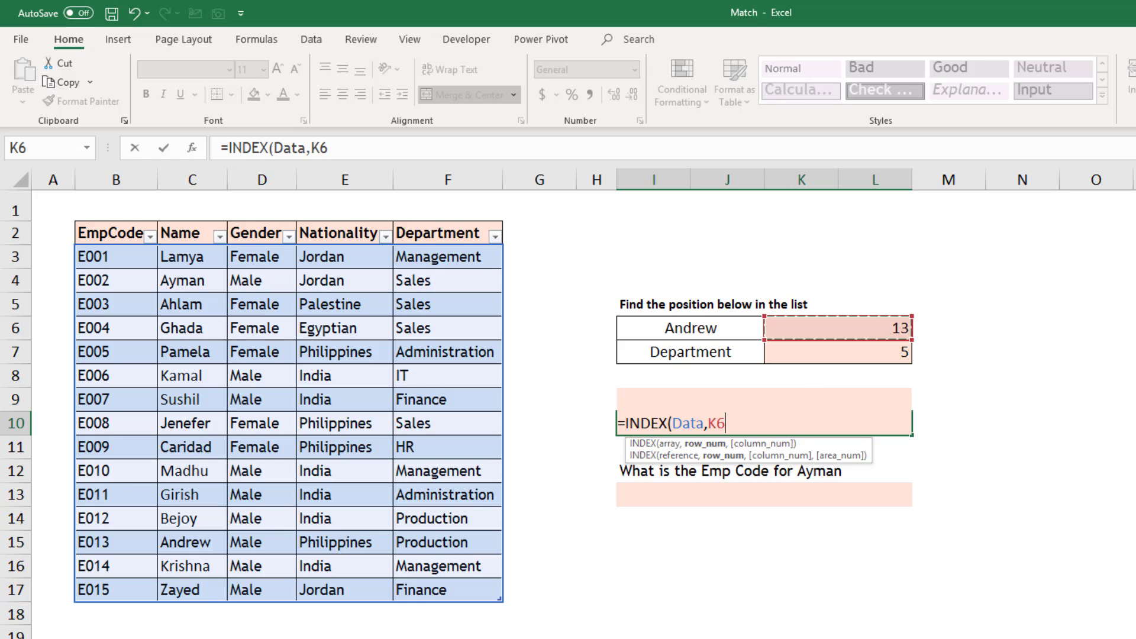
type(",")
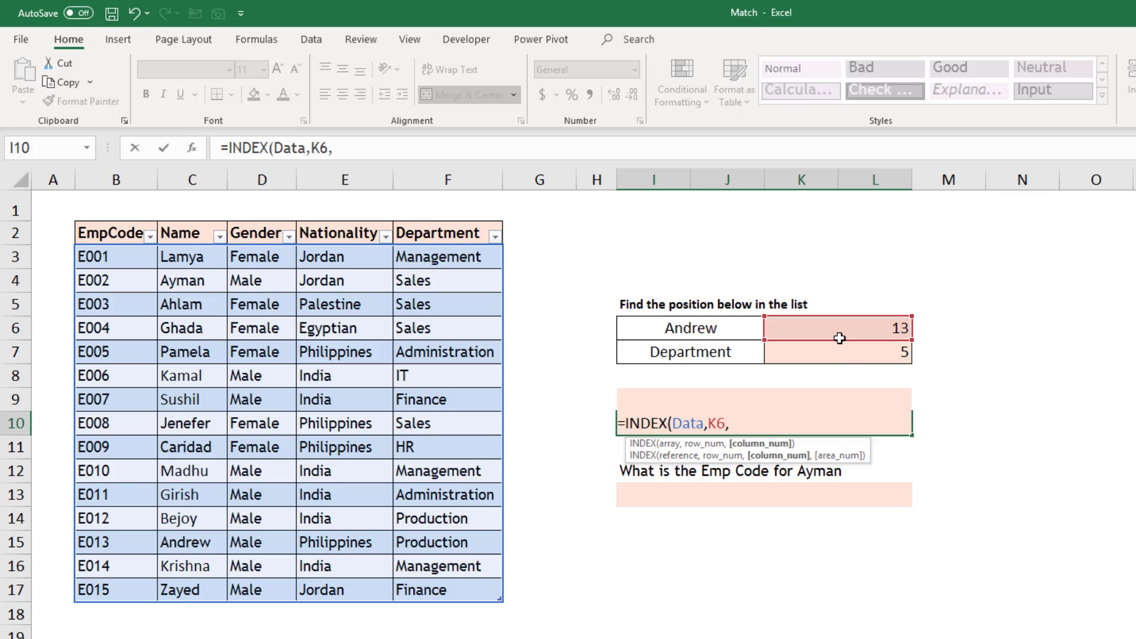
left_click(851, 355)
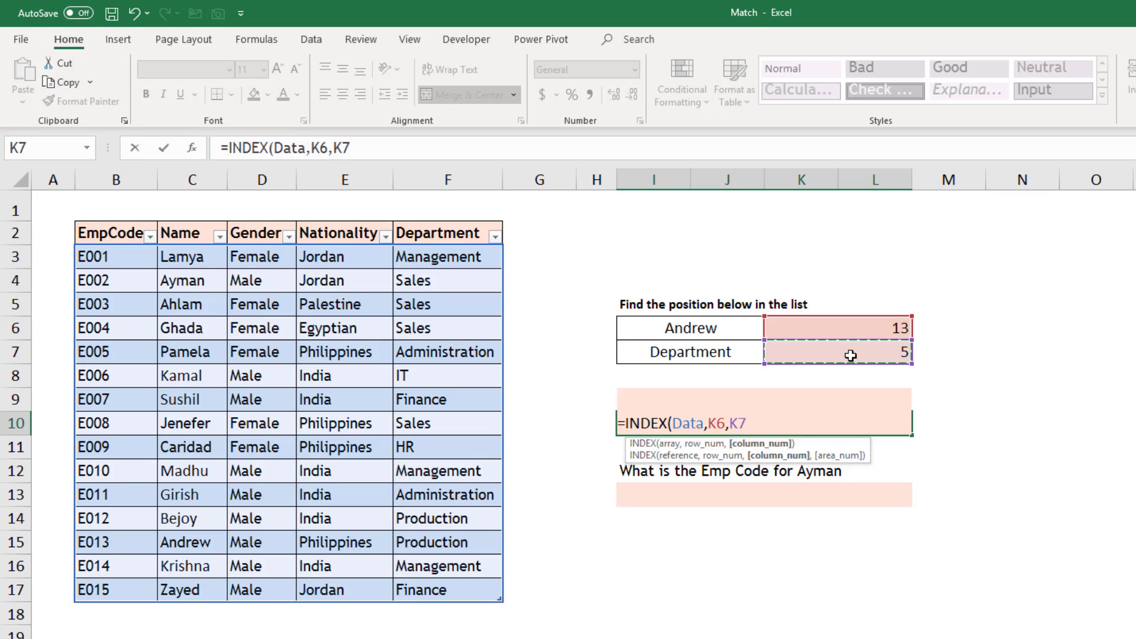
key("Return")
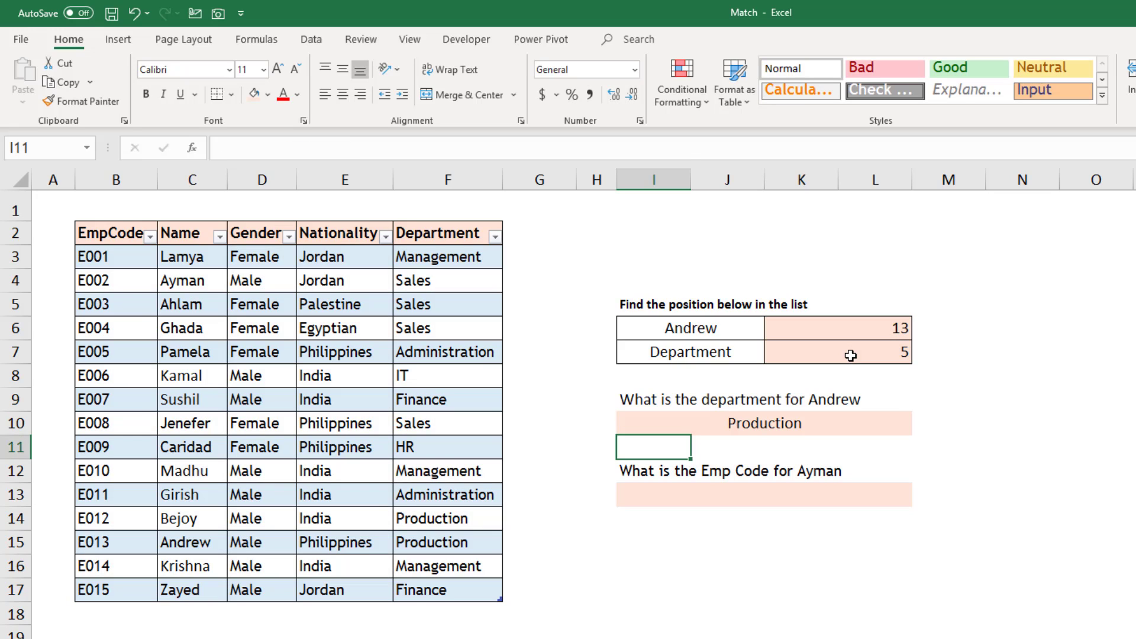
left_click(765, 420)
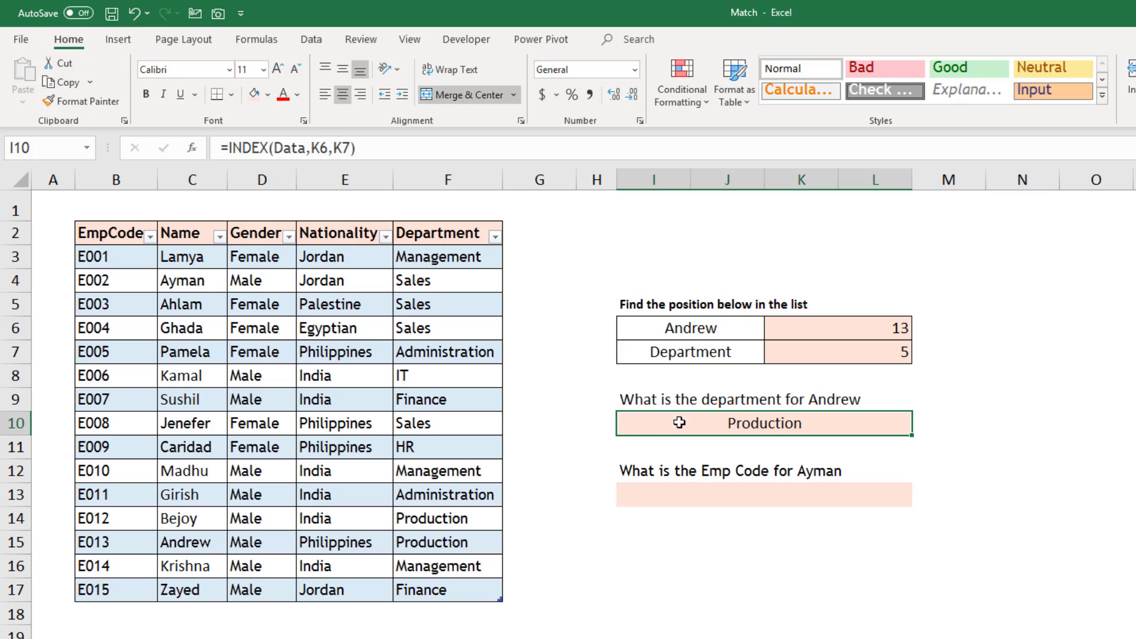
left_click_drag(189, 543, 438, 544)
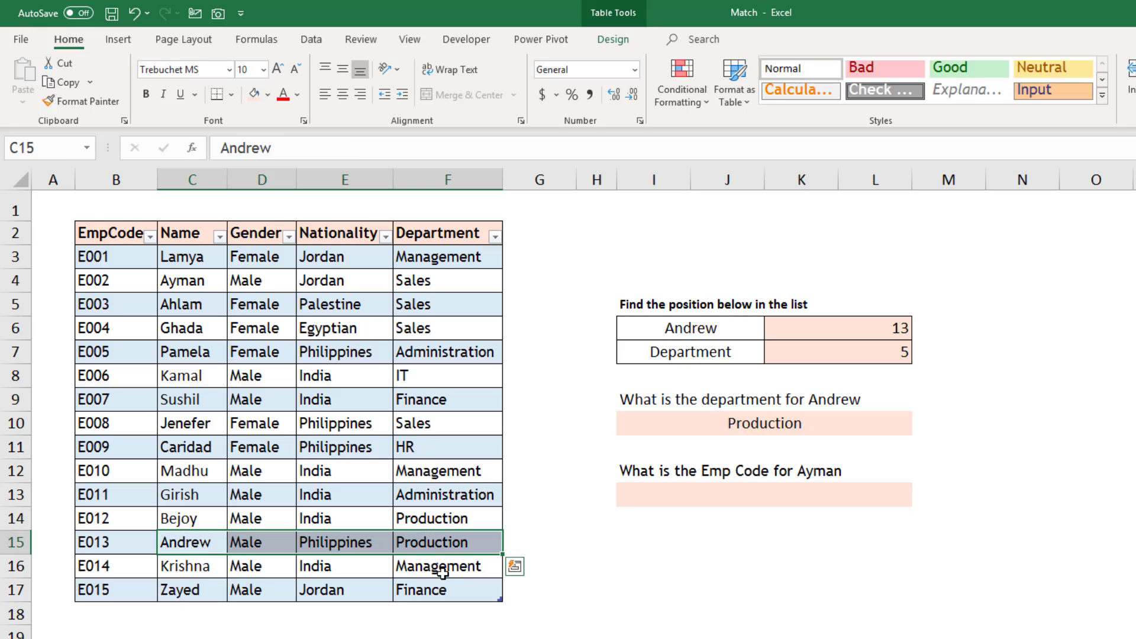
left_click(744, 425)
Try VLOOKUP in I11 for I6 across columns C:F with column index 4 and exact match 0, and clear the cell.
left_click(701, 447)
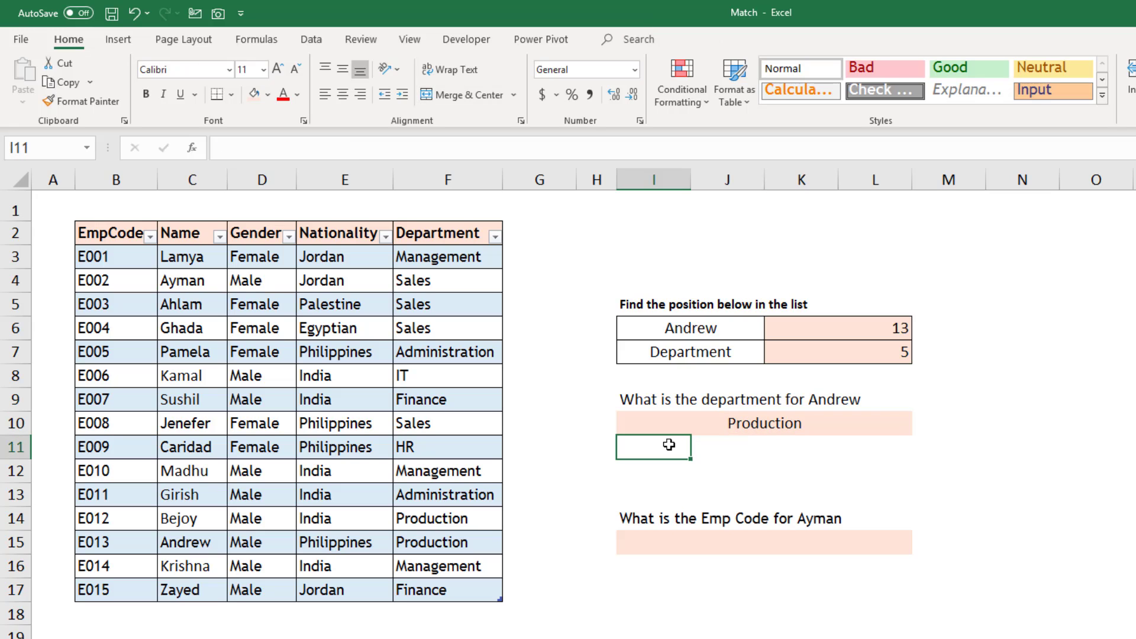
double_click(670, 445)
type("=VLOOKUP(")
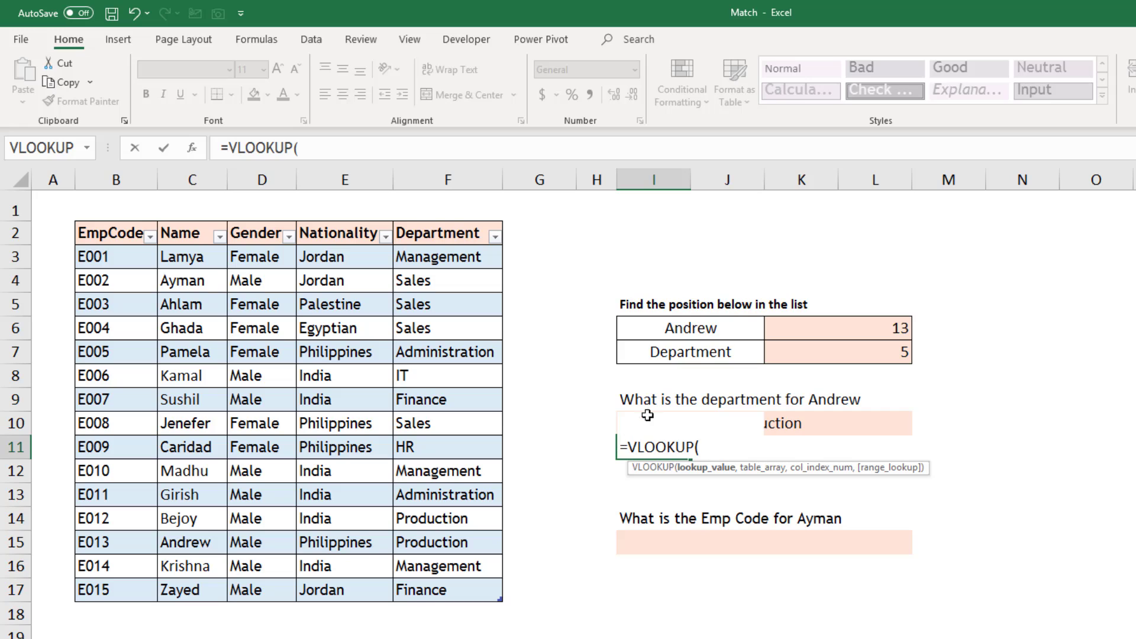
left_click(687, 332)
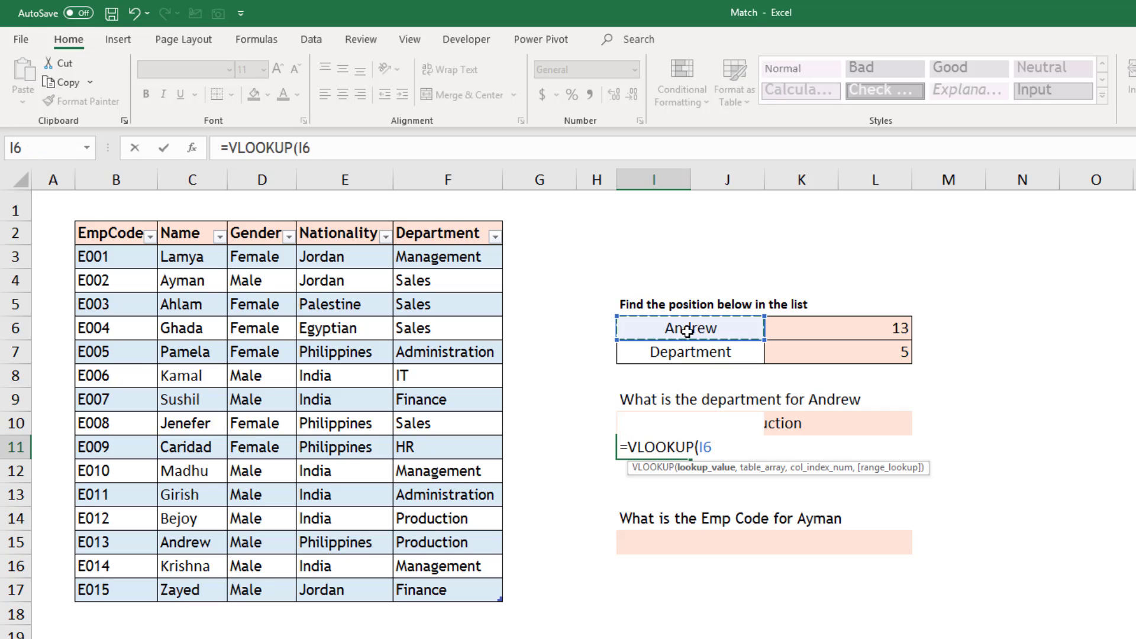
type(",")
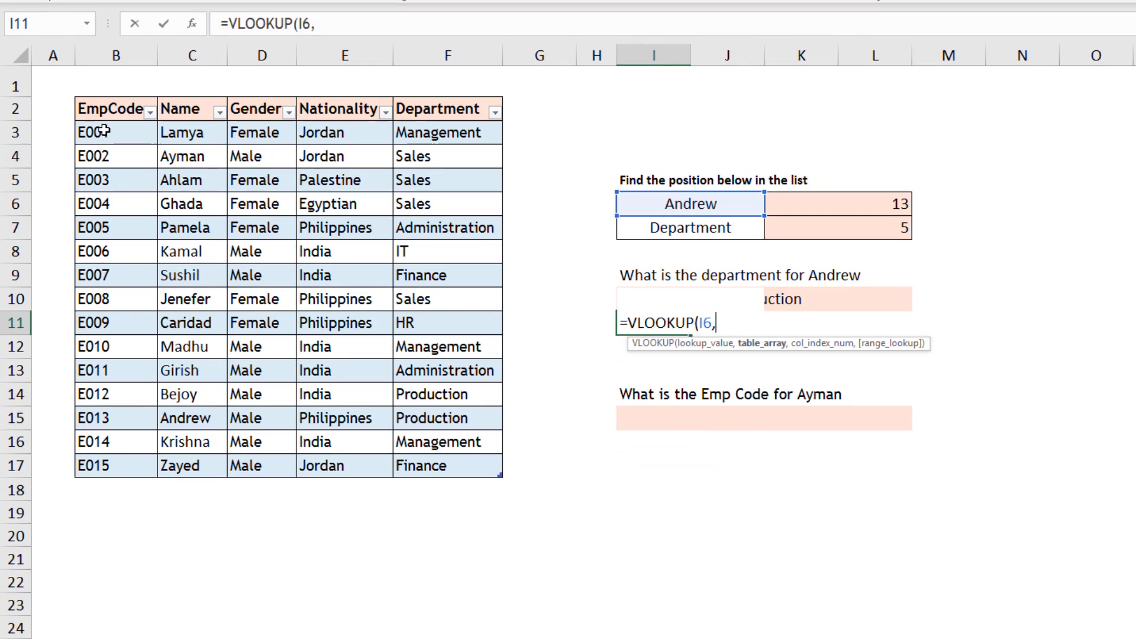
left_click_drag(118, 216, 436, 551)
left_click_drag(436, 464, 436, 464)
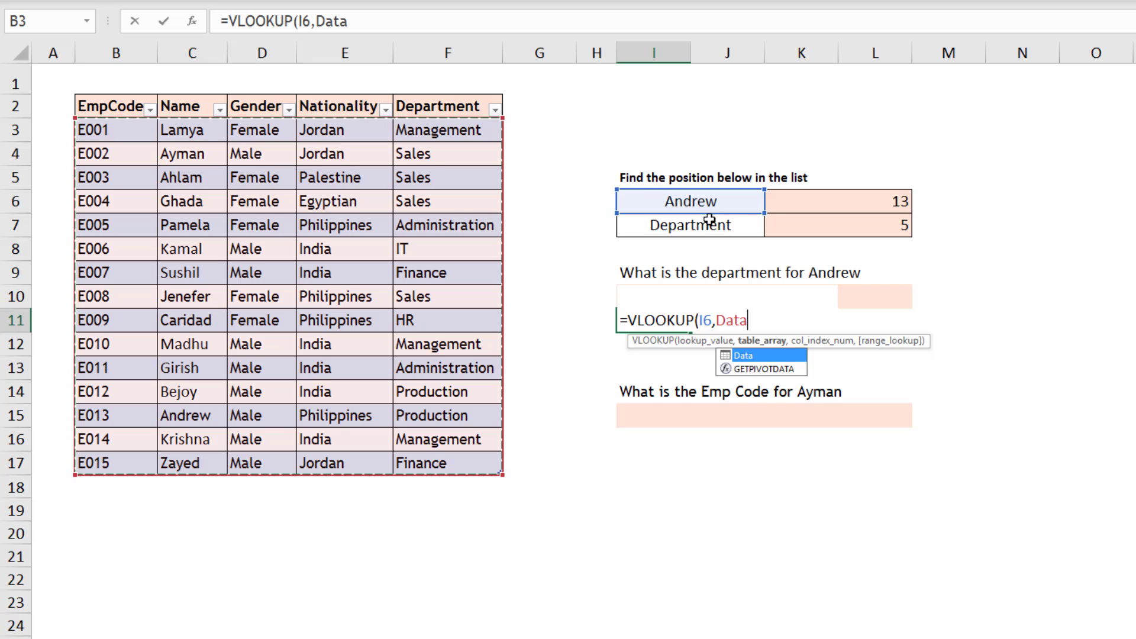
left_click_drag(194, 129, 417, 323)
left_click_drag(195, 53, 441, 121)
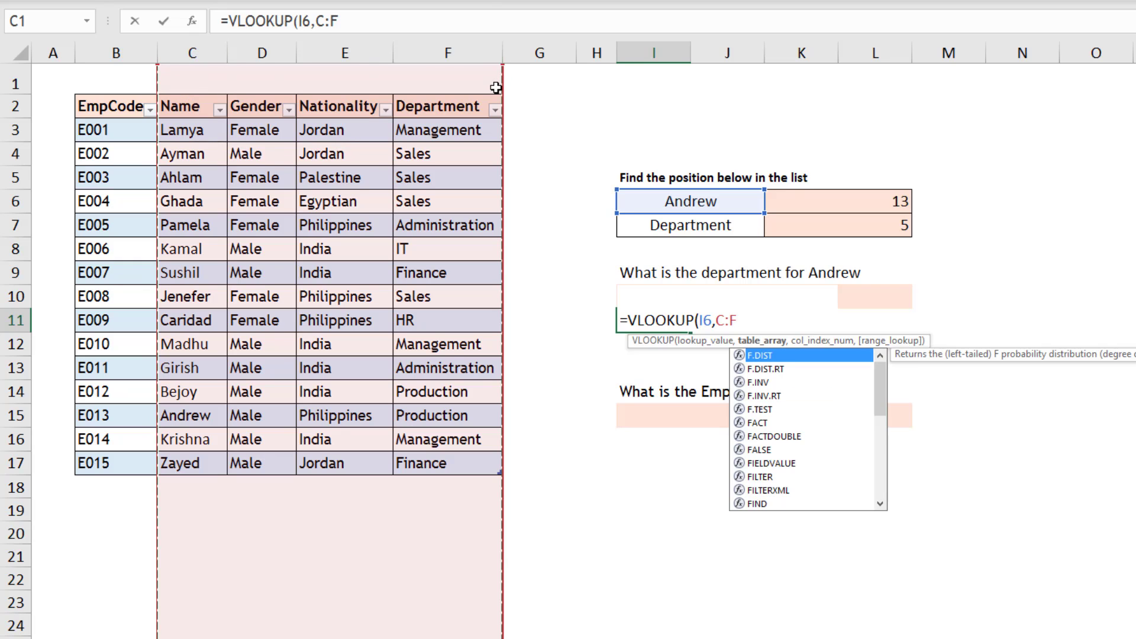
type(",5")
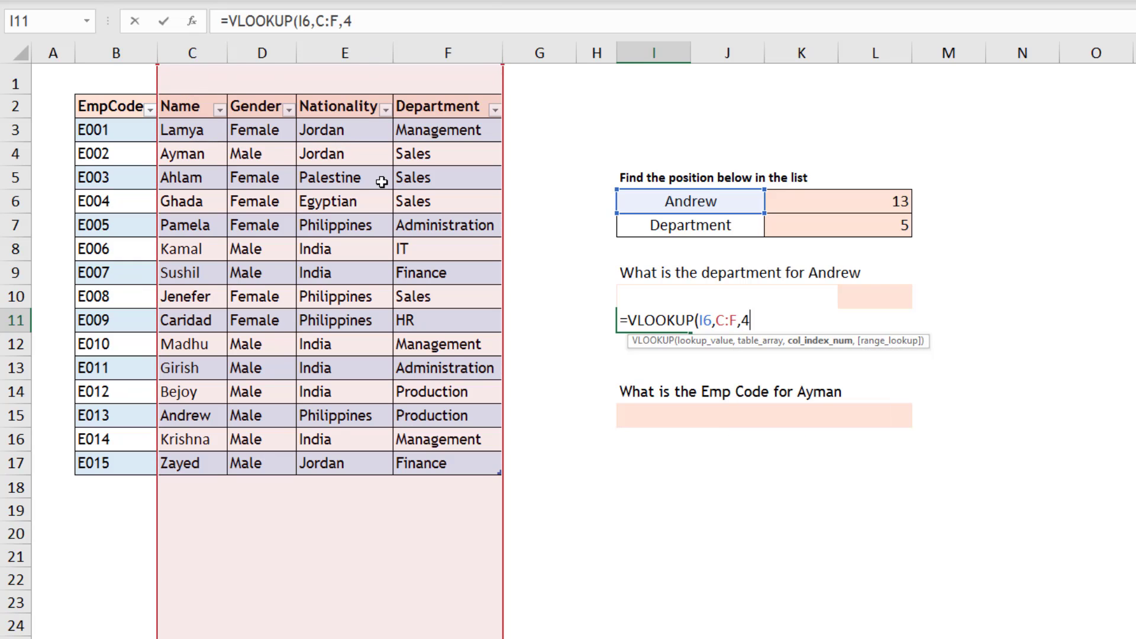
type(",0")
key("Return")
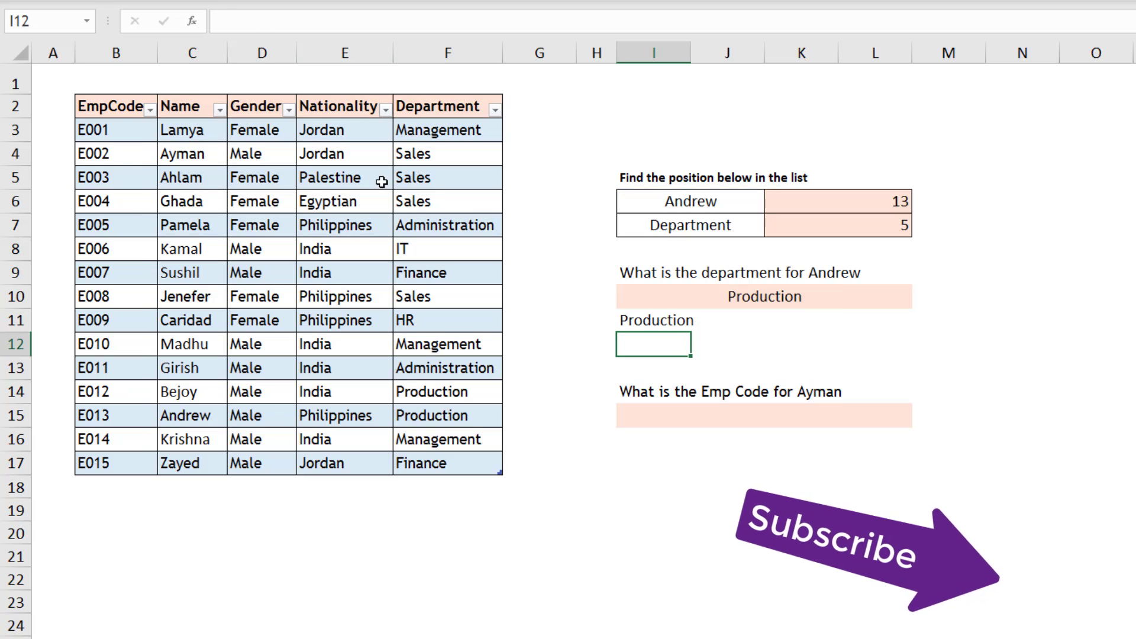
left_click(640, 325)
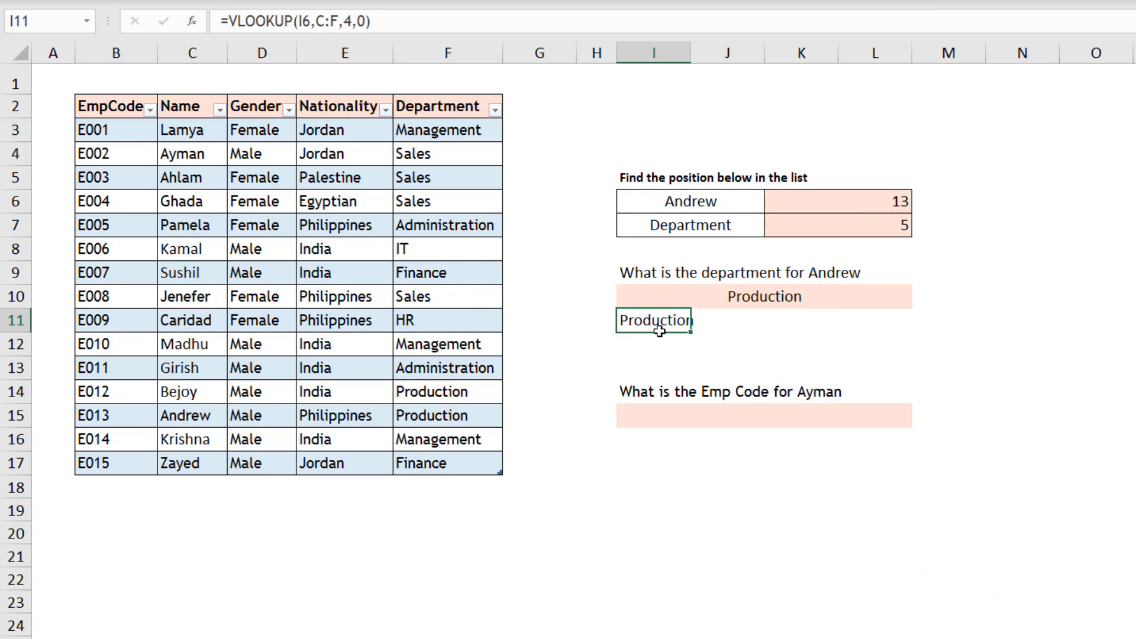
key("Delete")
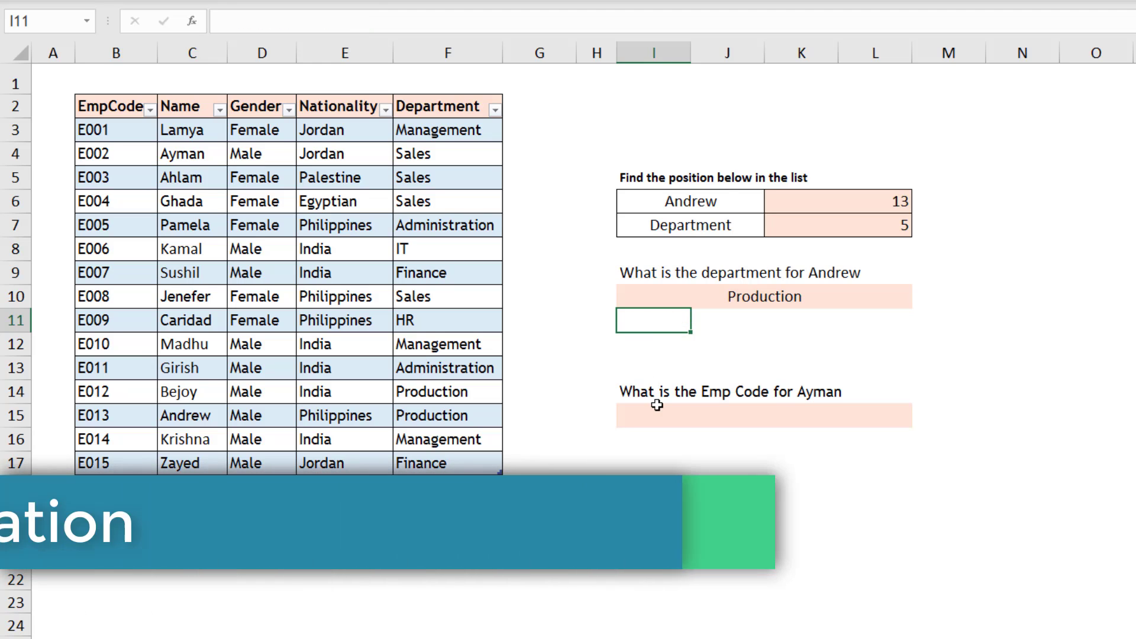
Try a VLOOKUP formula in I15 that looks up H15 in columns C:F, and cancel the entry.
left_click(658, 412)
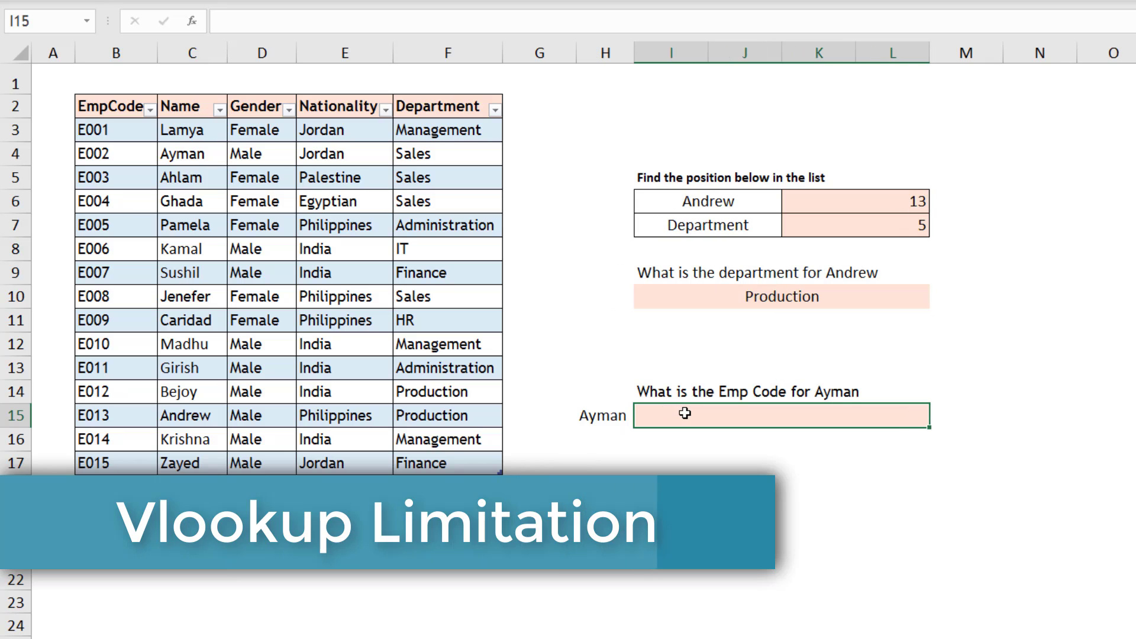
type("=VLOOKUP(")
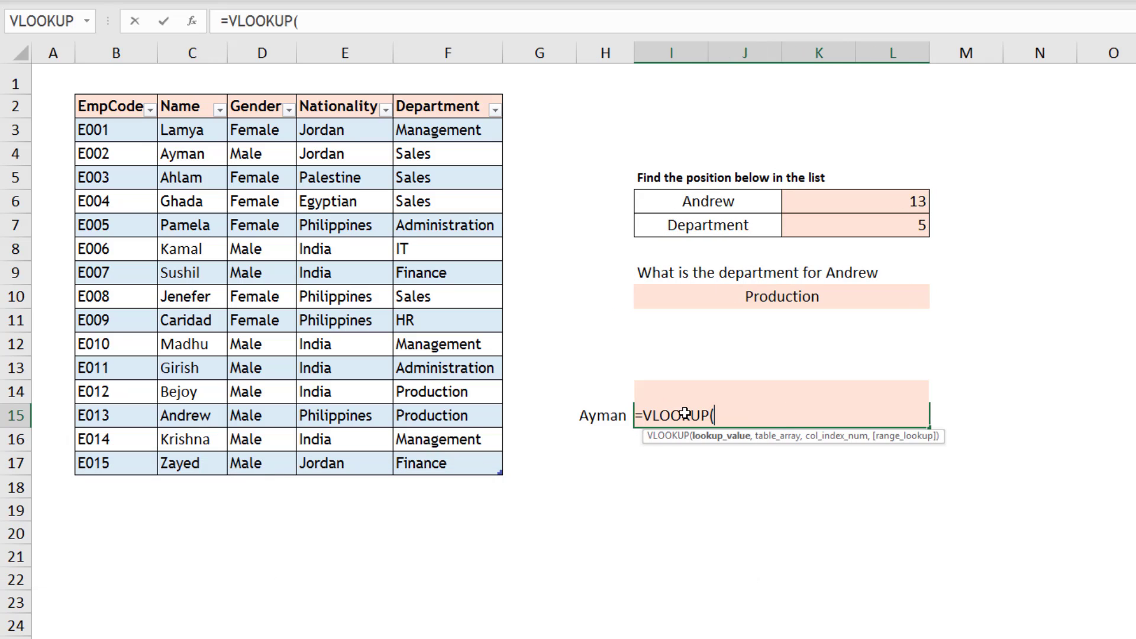
left_click(607, 418)
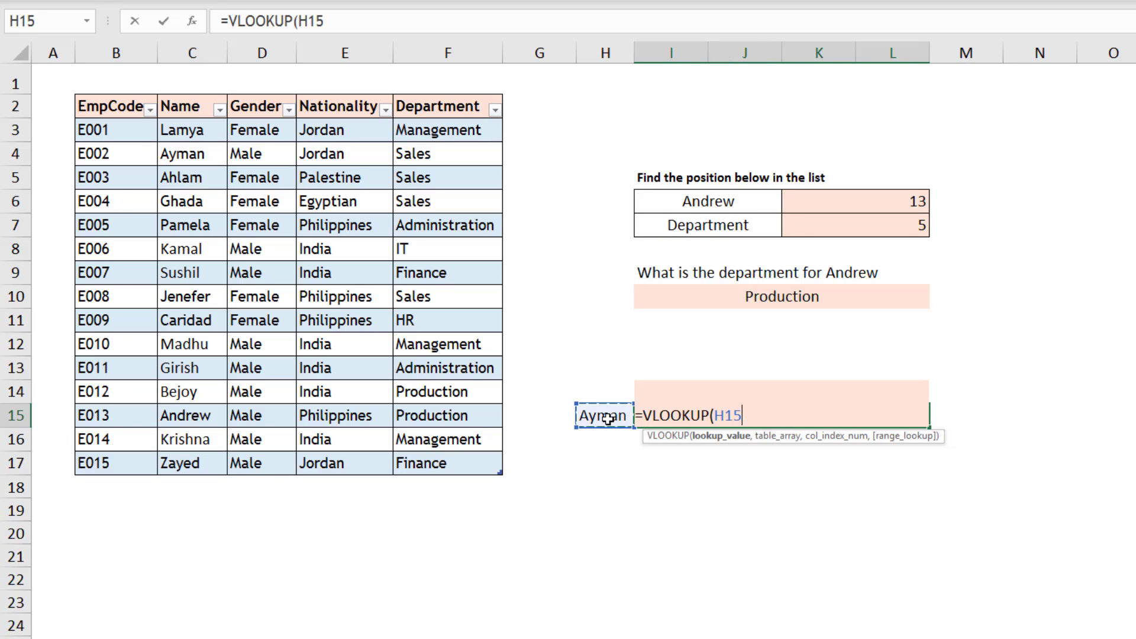
type(",")
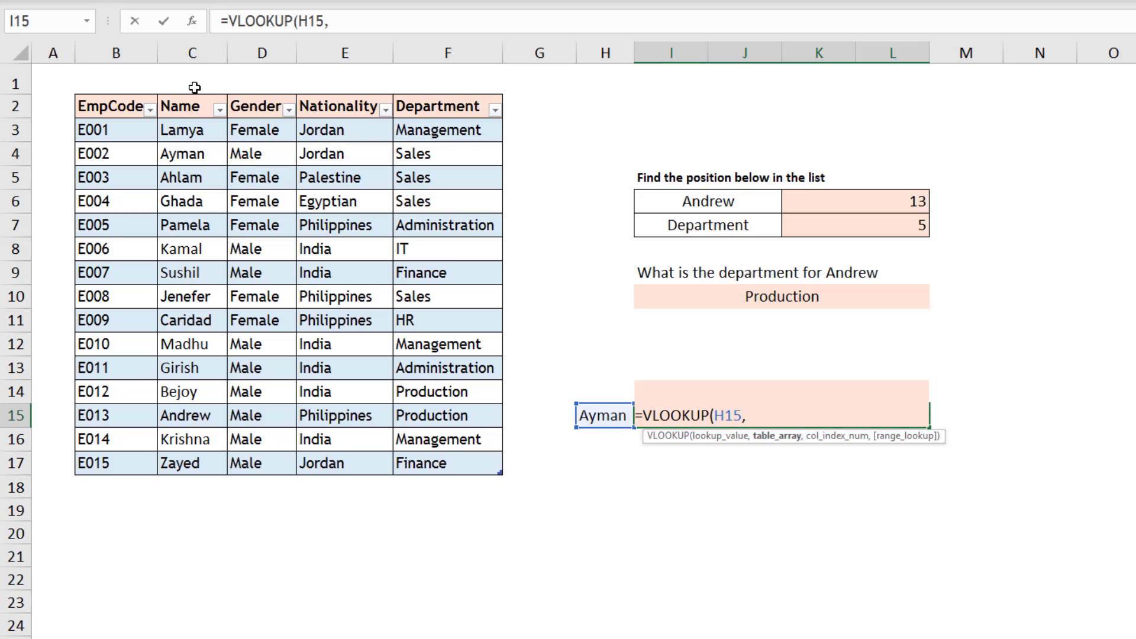
left_click_drag(193, 53, 440, 80)
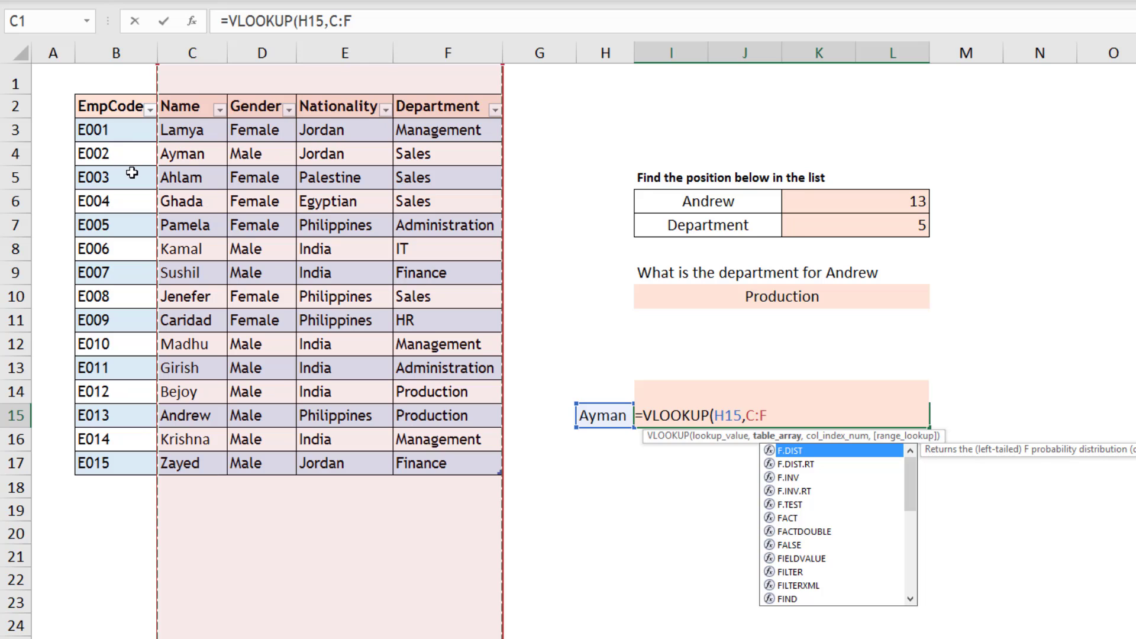
key("Escape")
key("Escape")
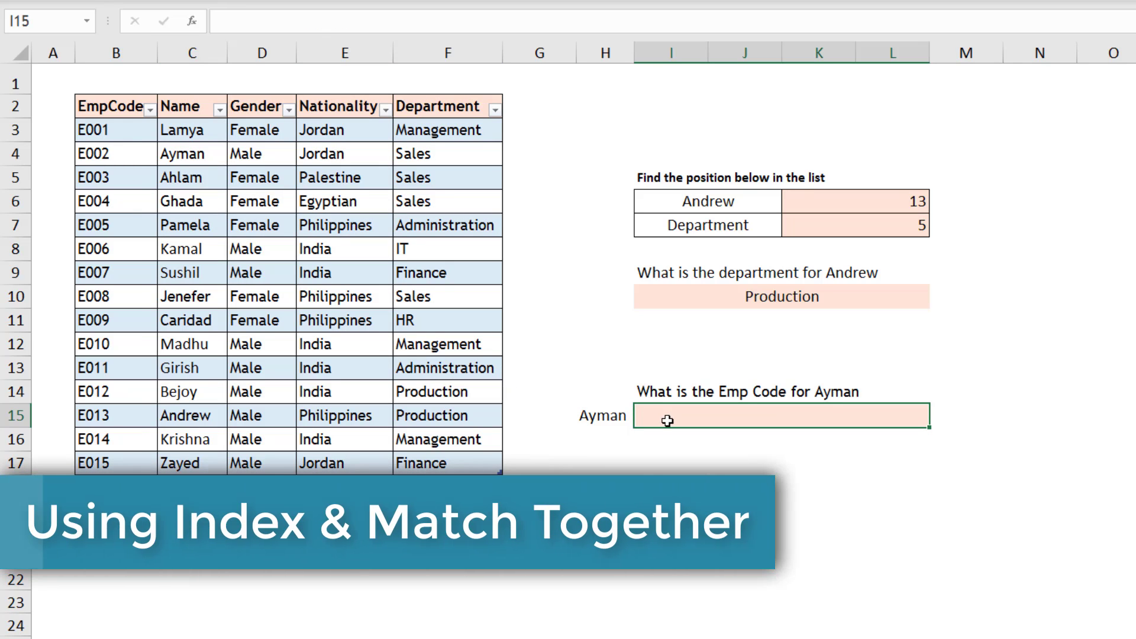
Start an INDEX formula in I16 with the Data table as its array.
type("=")
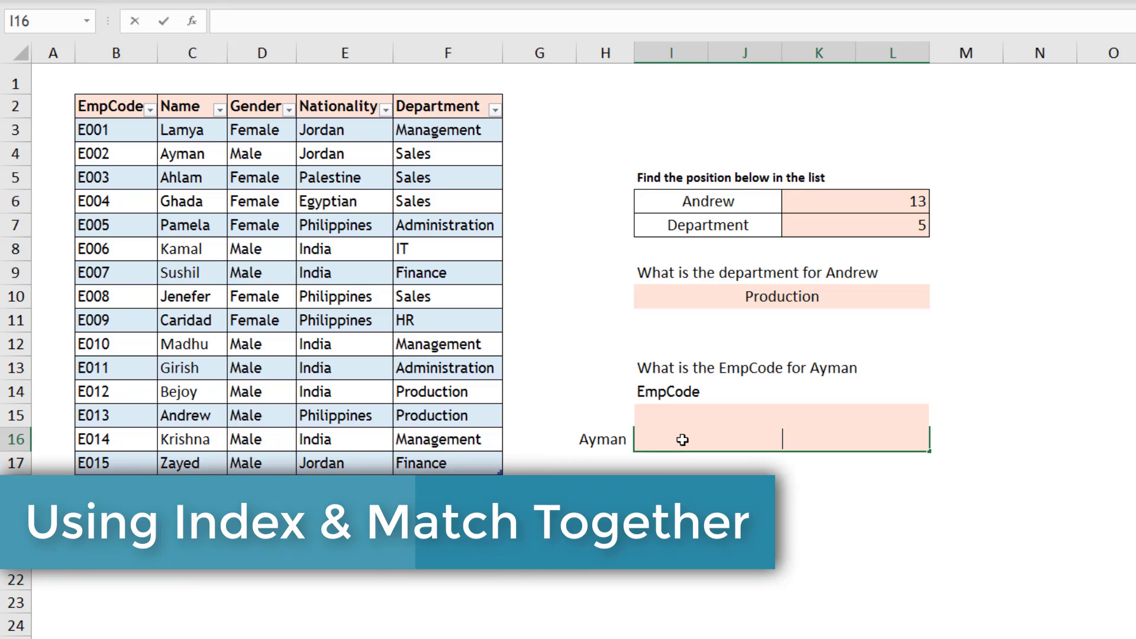
type("in")
key("Tab")
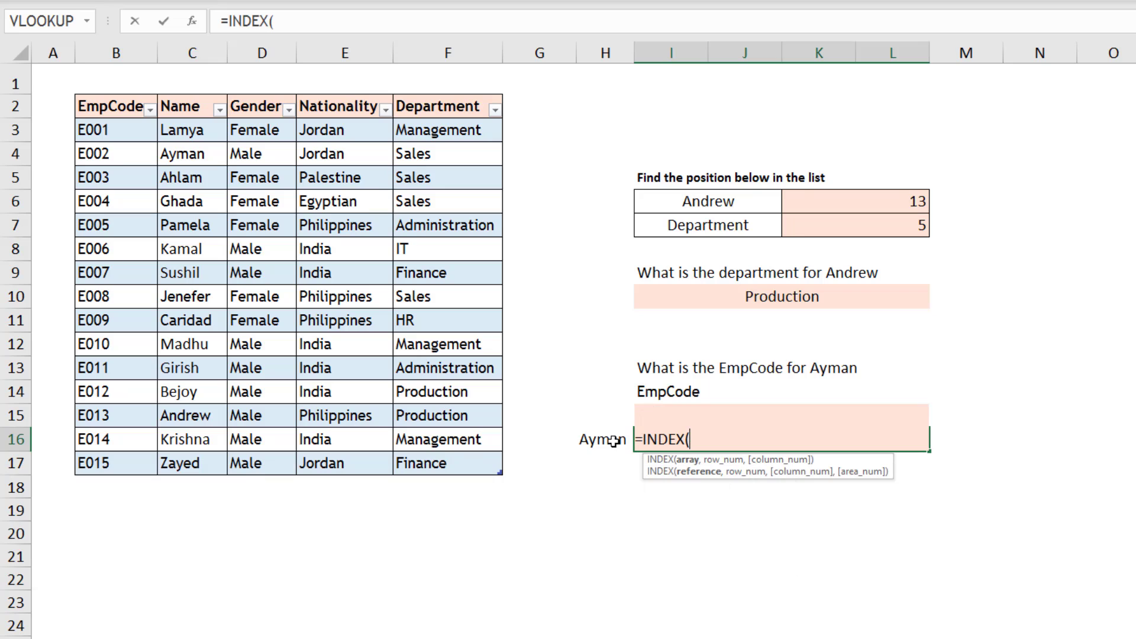
type("da")
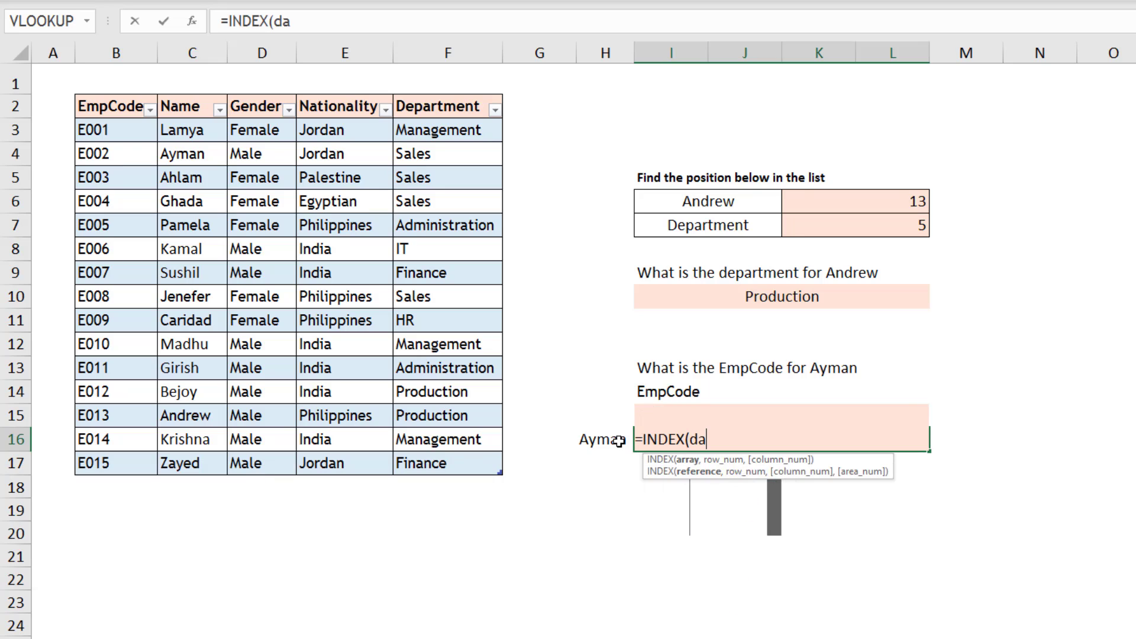
key("Tab")
type(",")
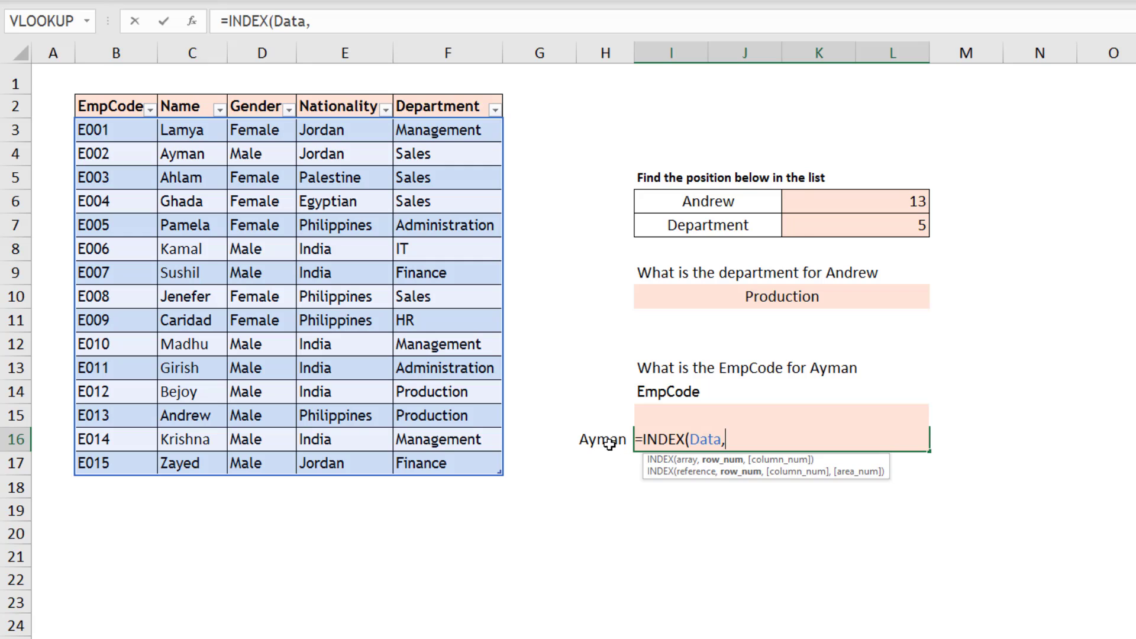
Nest a MATCH as the INDEX row number, looking up H16 in Data[Name] with exact match 0.
type("in")
key("BackSpace")
key("BackSpace")
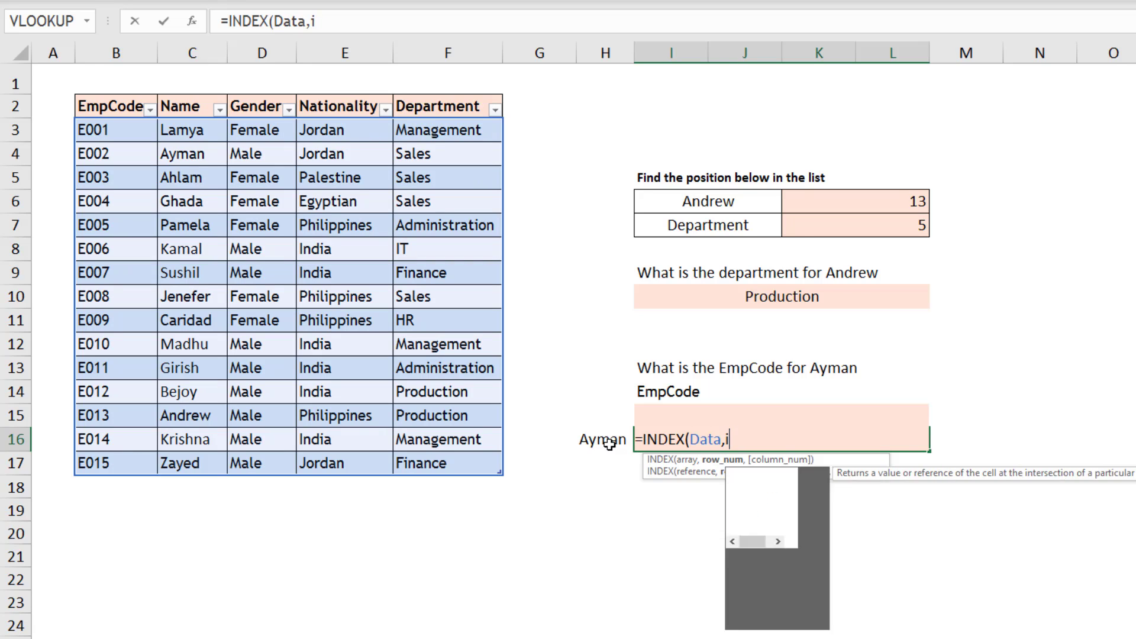
type("matc")
key("Tab")
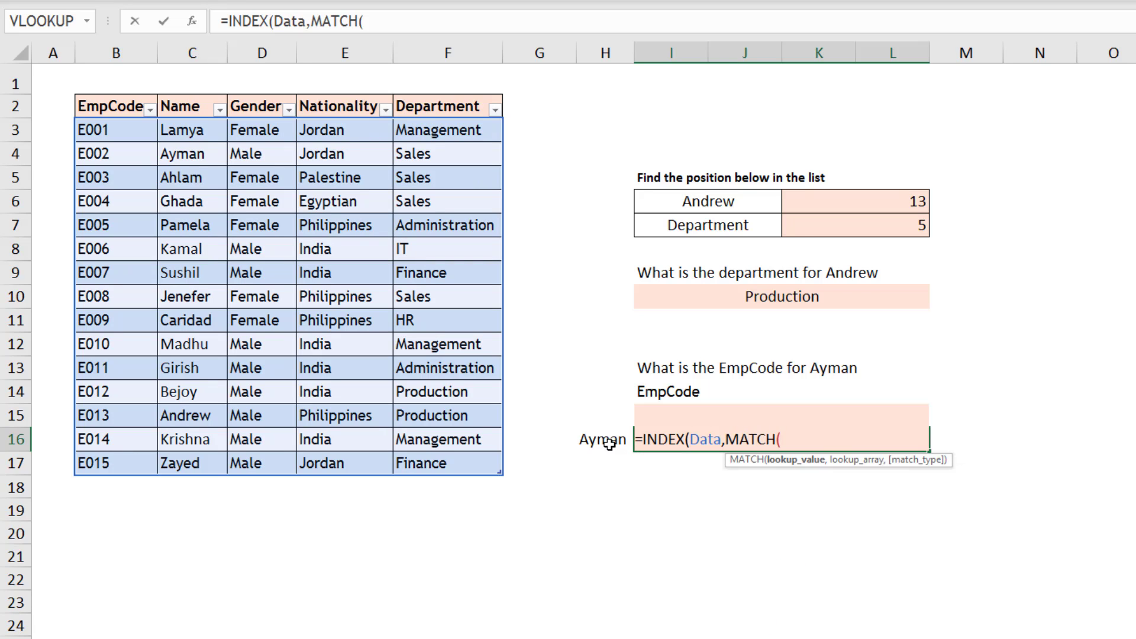
left_click(606, 441)
type(",")
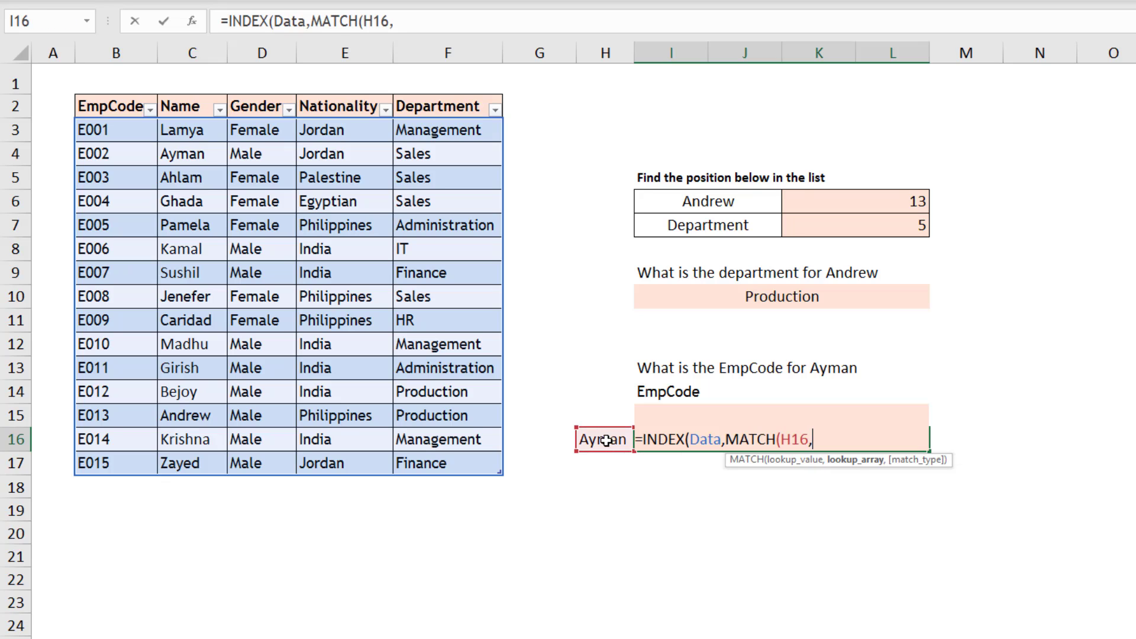
left_click_drag(213, 132, 214, 455)
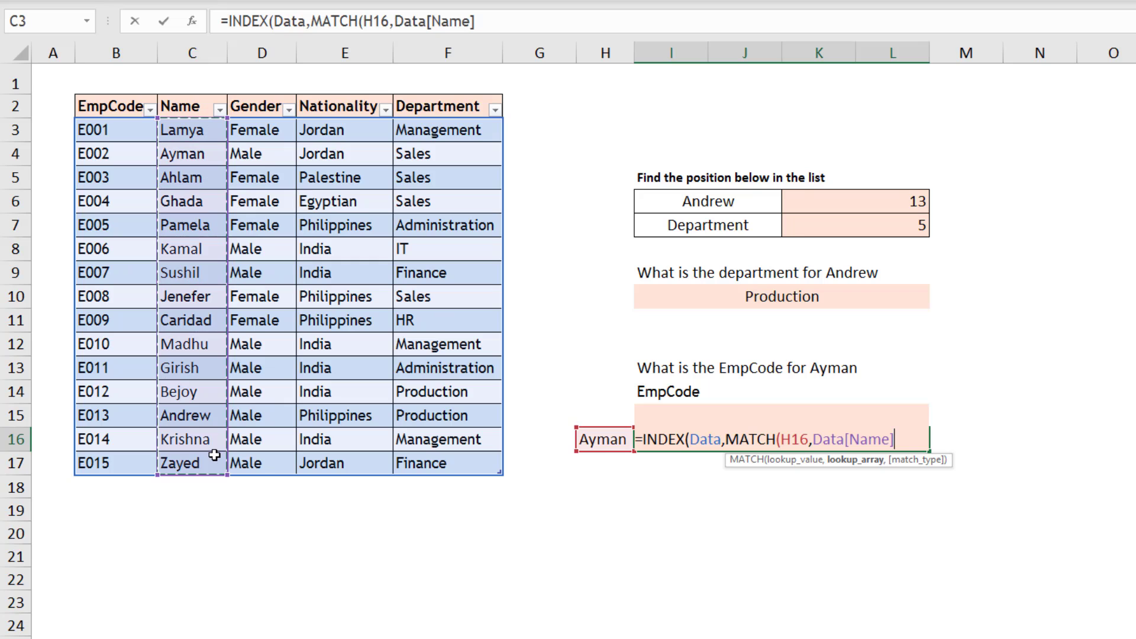
type(",")
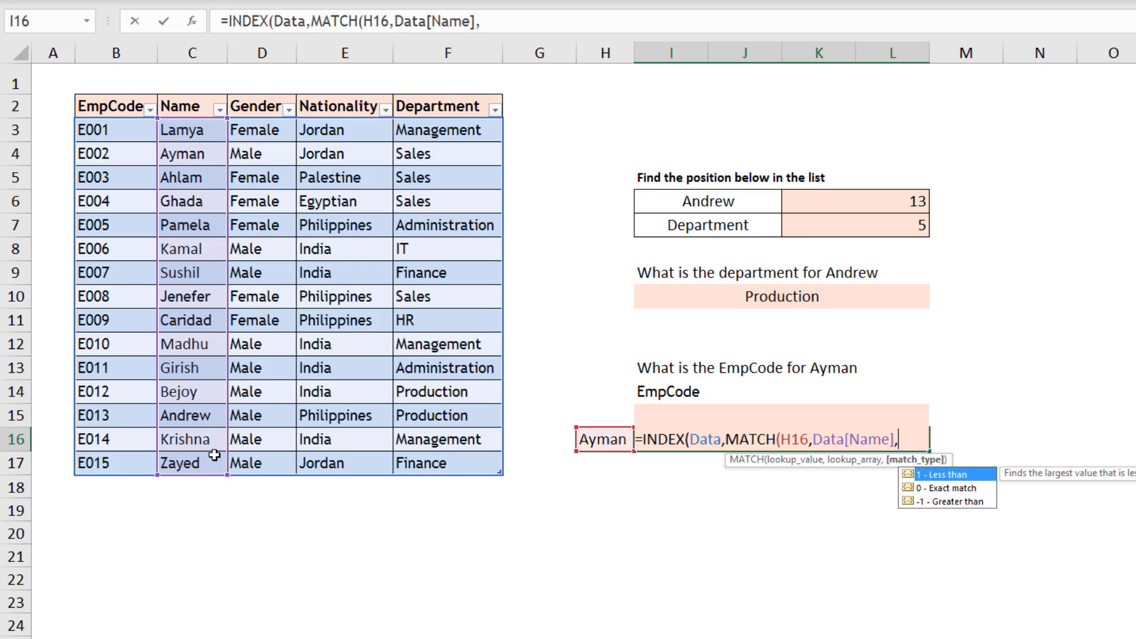
type("0)")
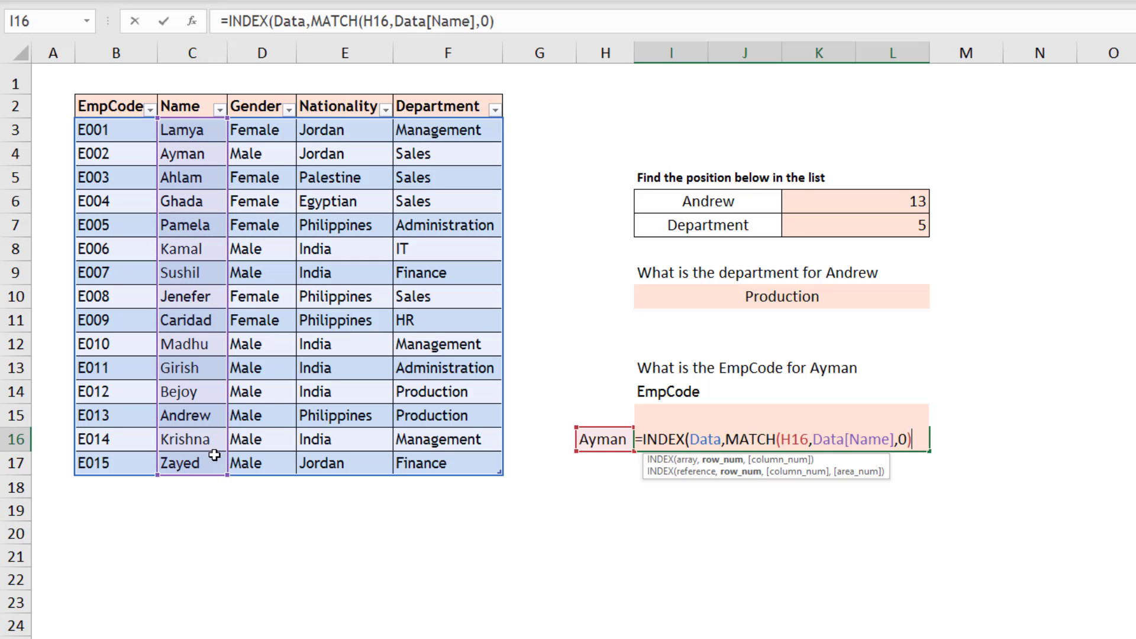
Set the INDEX column number to 1, enter the formula with the closing parenthesis corrected, and compare the result with B4.
type(",1")
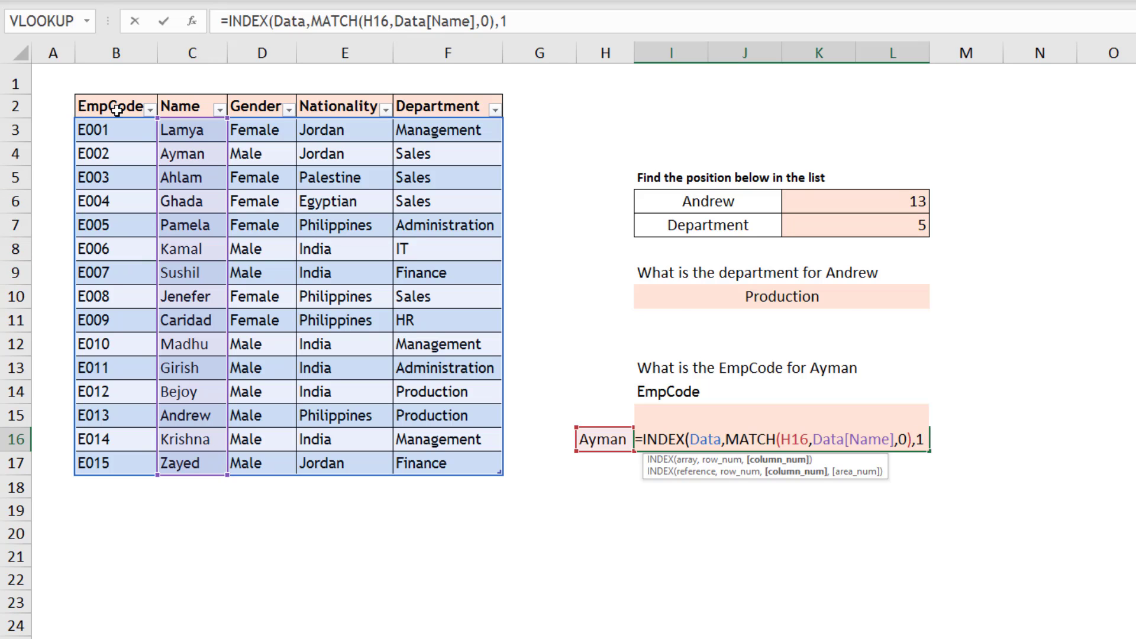
key("Return")
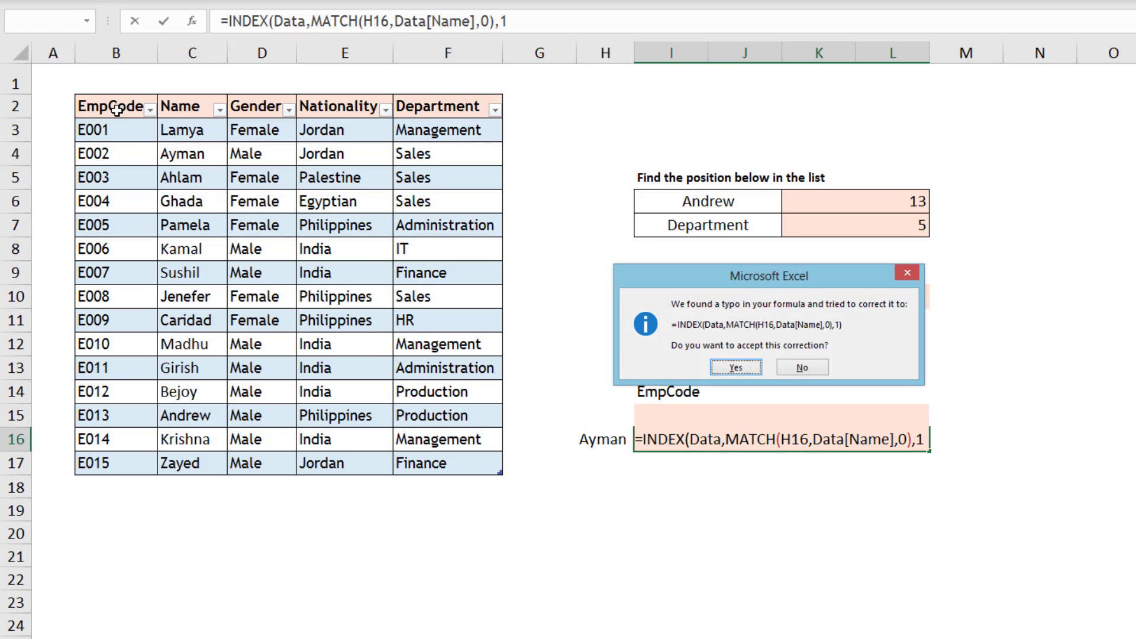
key("Return")
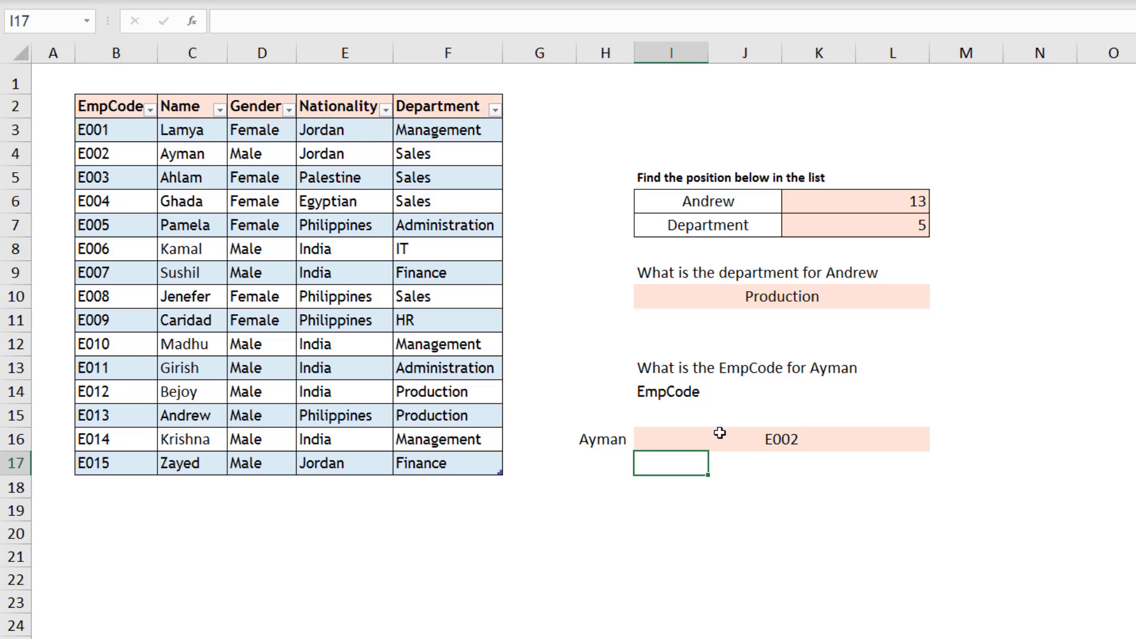
left_click(720, 433)
left_click(127, 157)
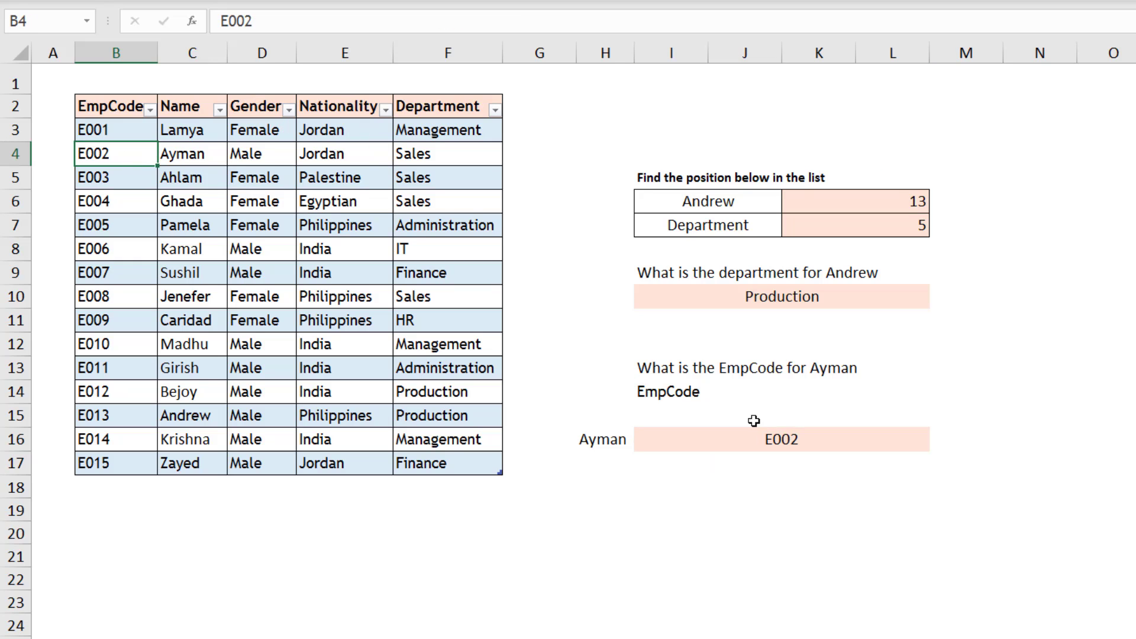
Replace column number 1 in the I16 formula with a MATCH of I14 in Data[#Headers] using exact match 0.
left_click(769, 437)
double_click(773, 439)
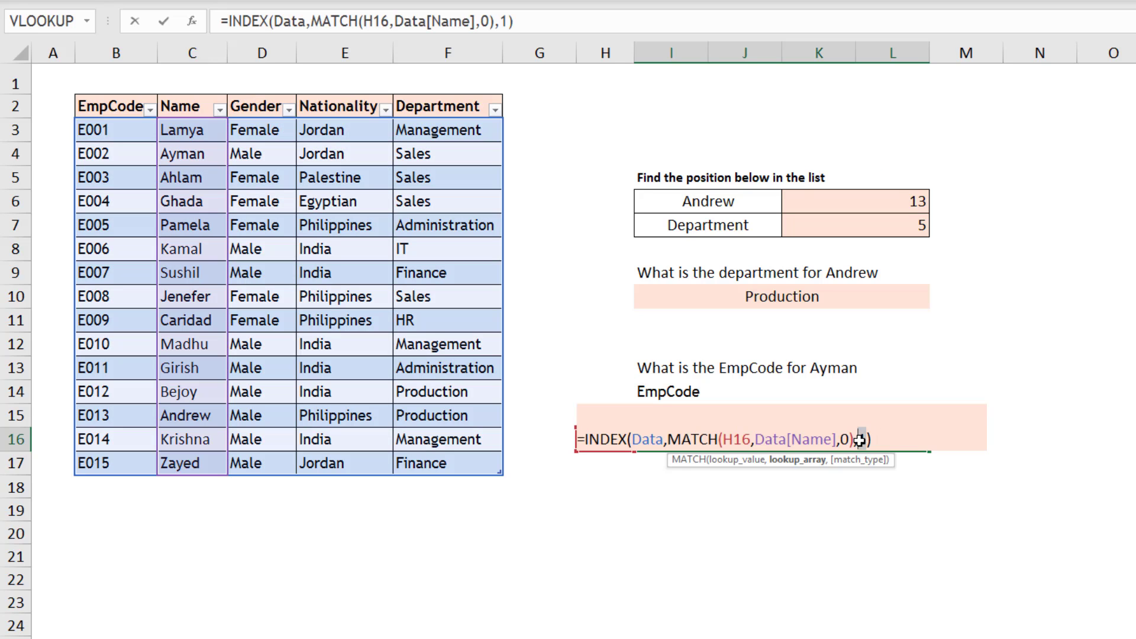
left_click(863, 440)
key("BackSpace")
type("match(")
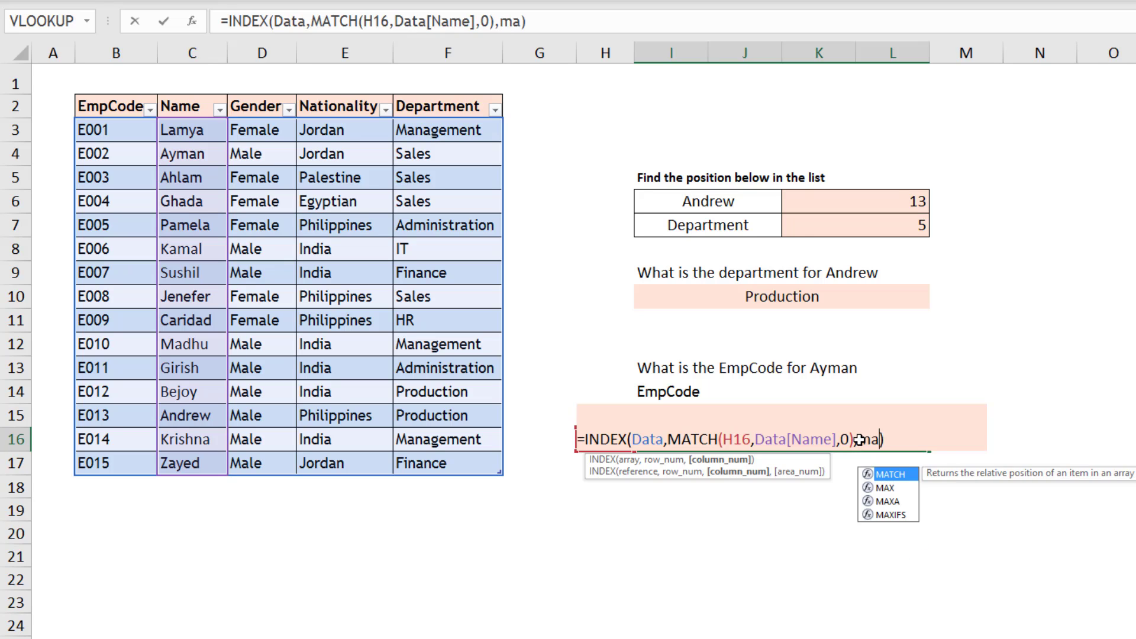
left_click(683, 390)
type(",")
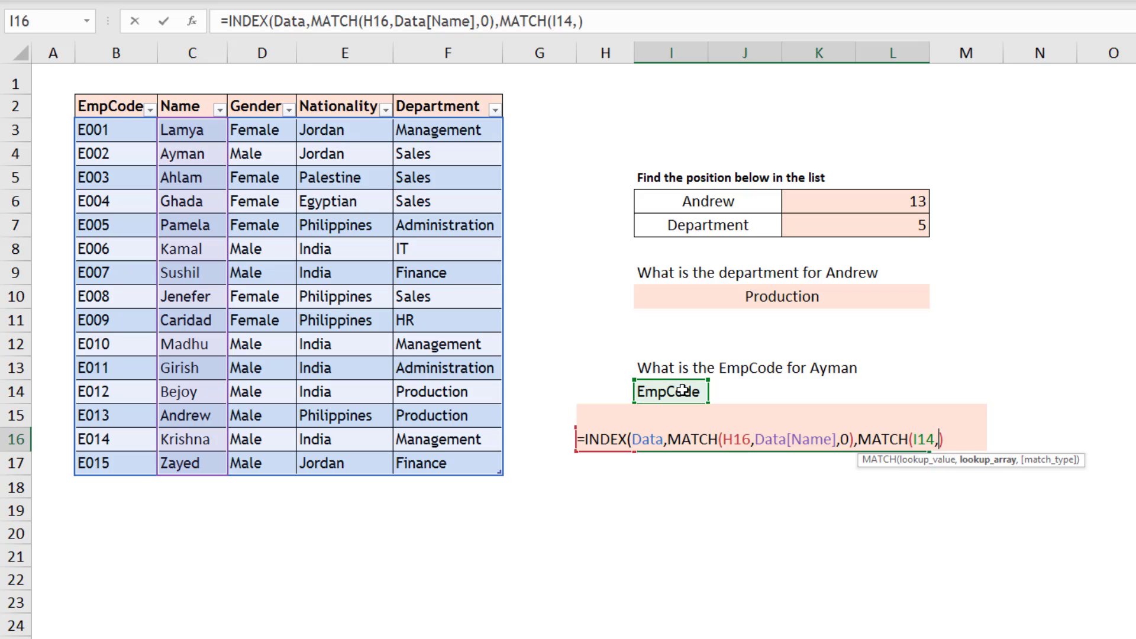
left_click_drag(113, 105, 472, 107)
type(",0")
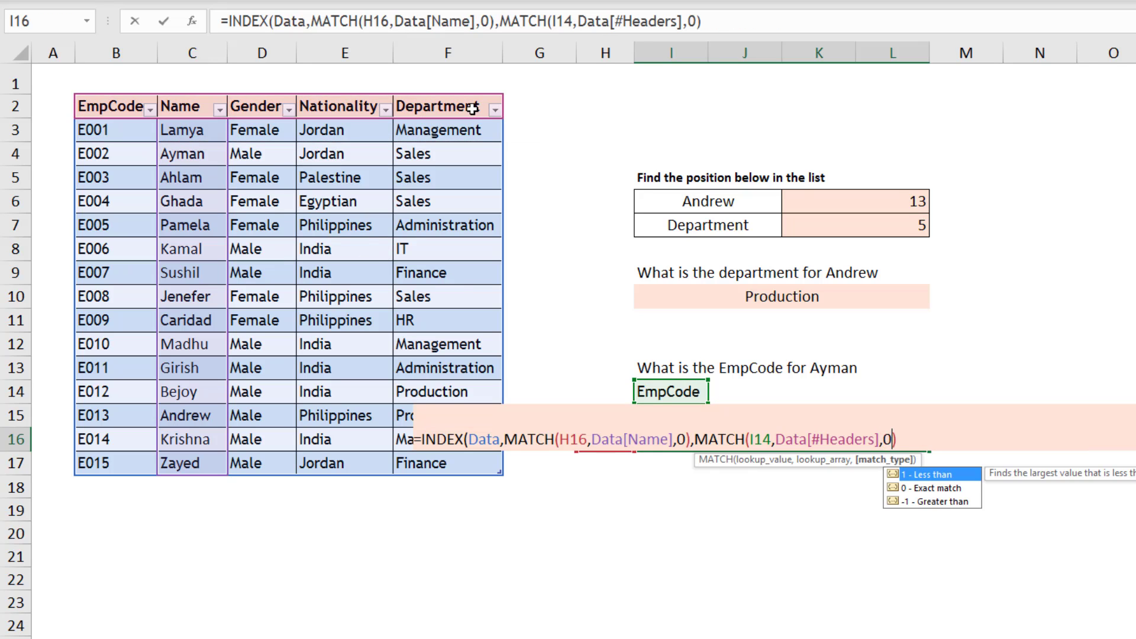
type(")")
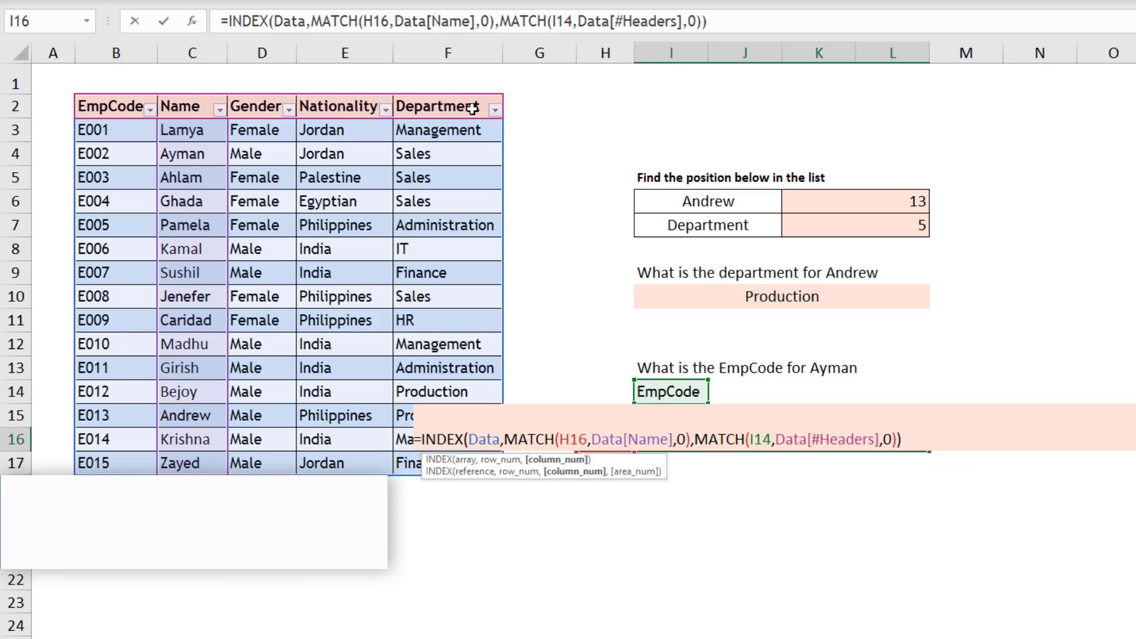
key("Return")
left_click(771, 444)
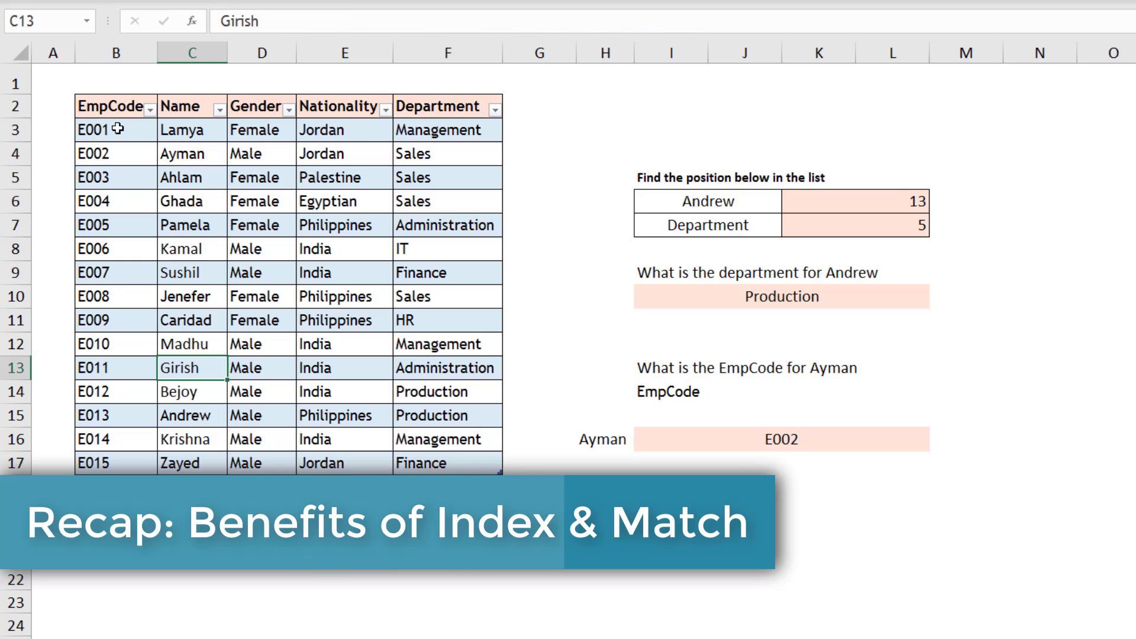
left_click(177, 135)
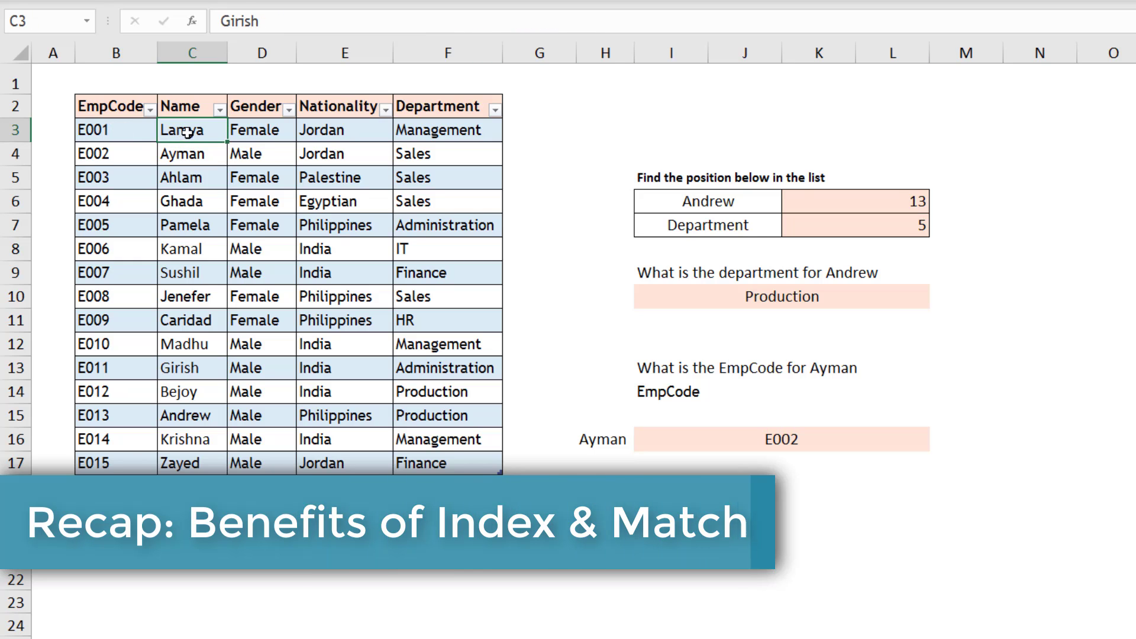
left_click(125, 132)
left_click_drag(123, 167, 112, 465)
left_click(180, 255)
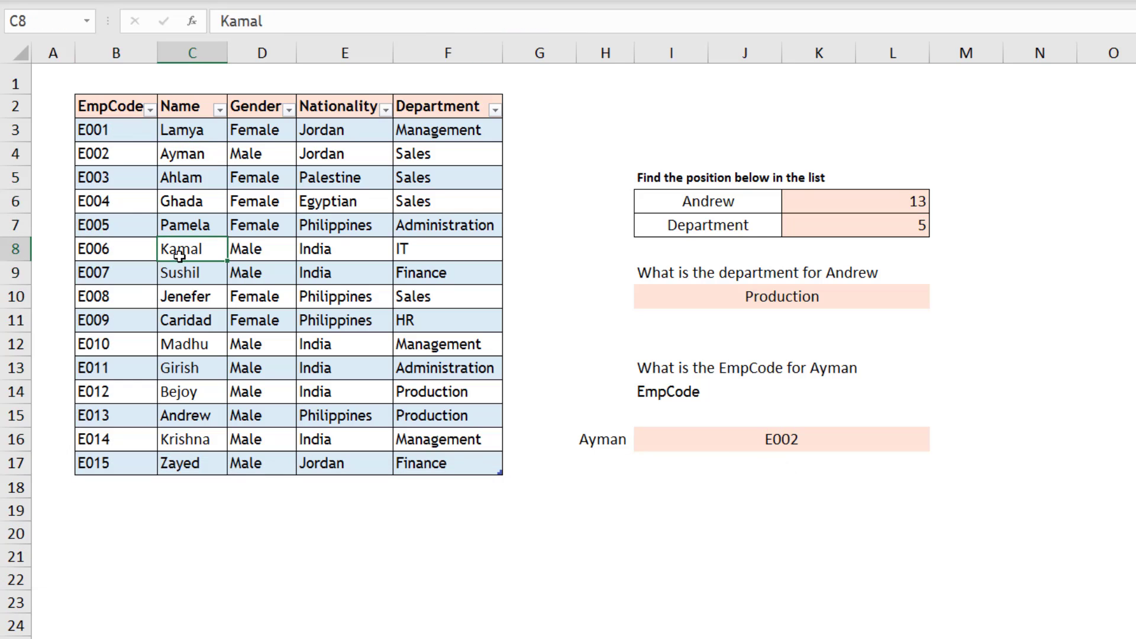
left_click_drag(258, 144, 272, 137)
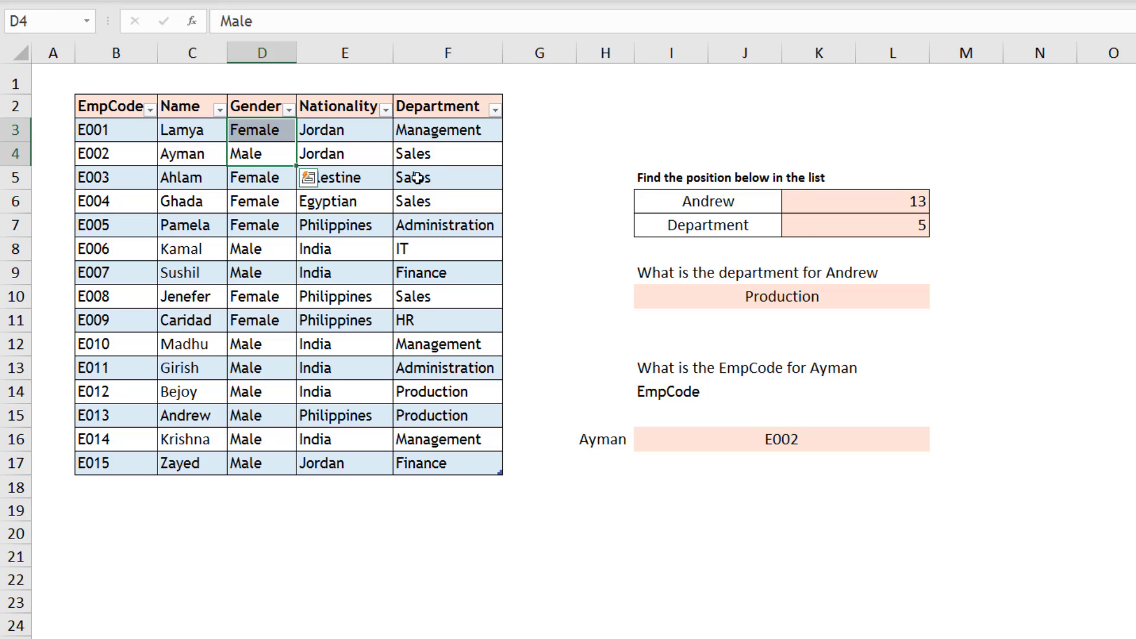
Change the lookup header in I14 to Nationality.
left_click(656, 392)
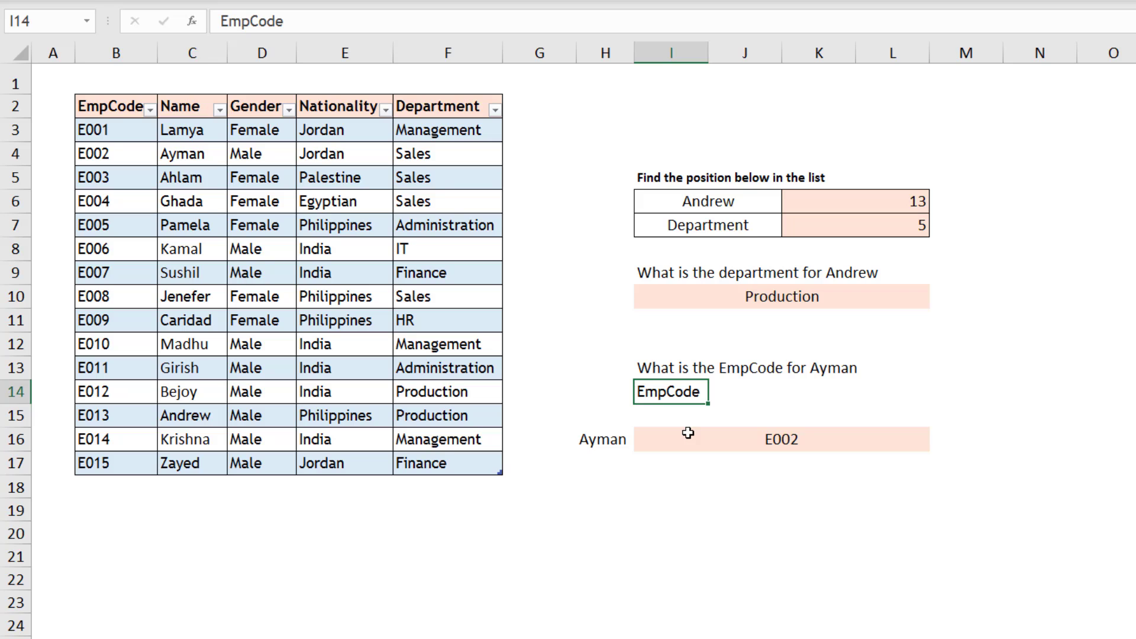
type("Nati")
type("onality")
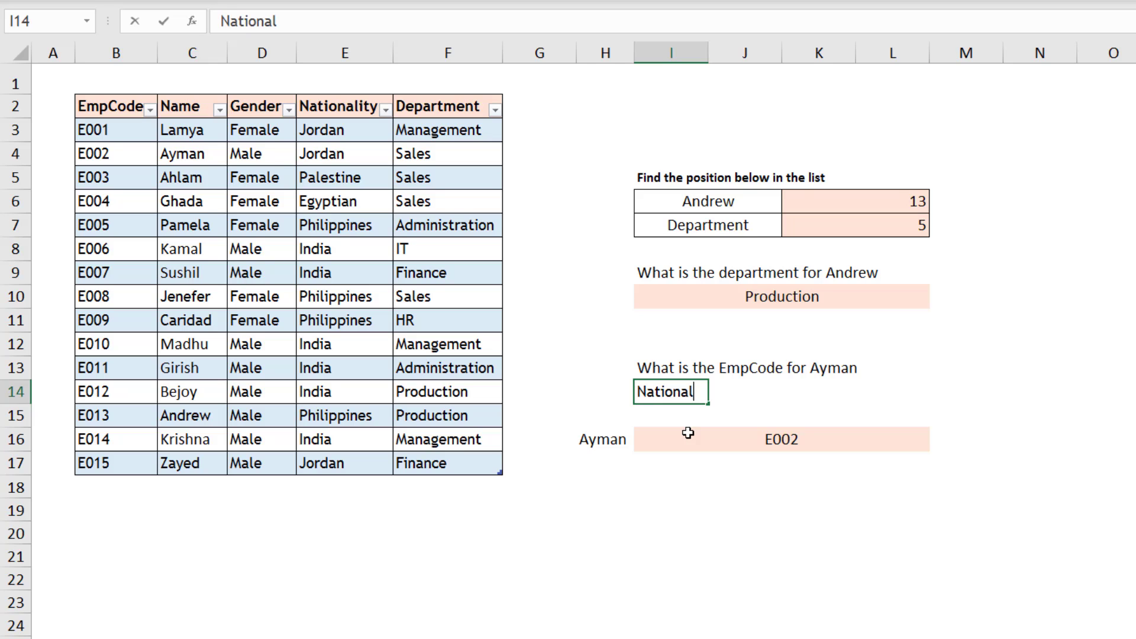
key("Return")
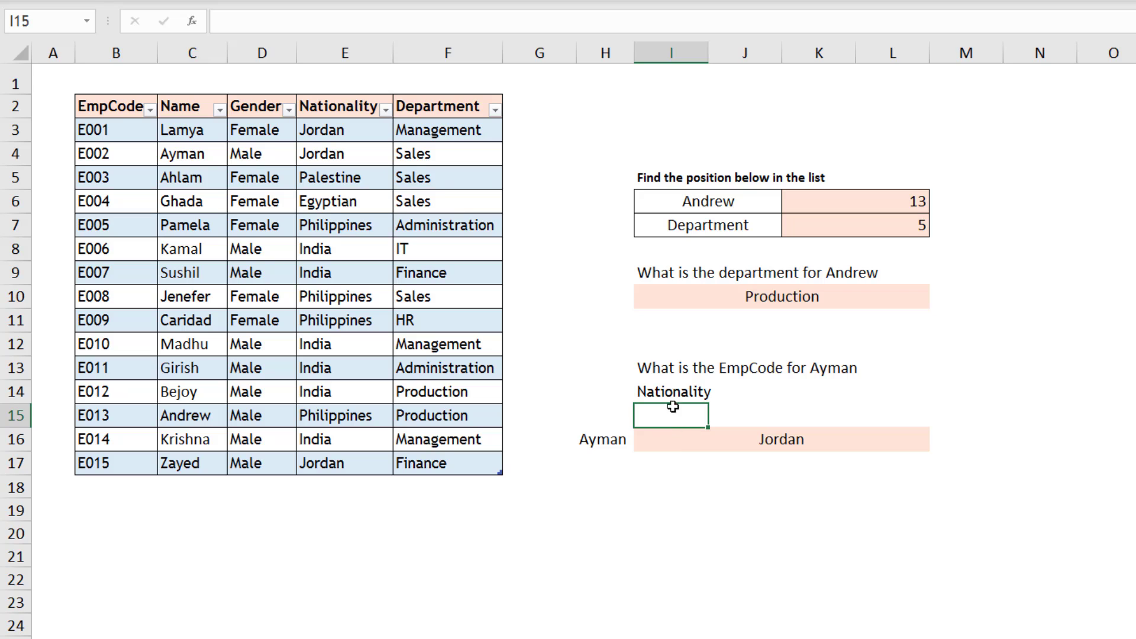
Move the Nationality column from column E to column C, ahead of the Name column.
left_click(341, 46)
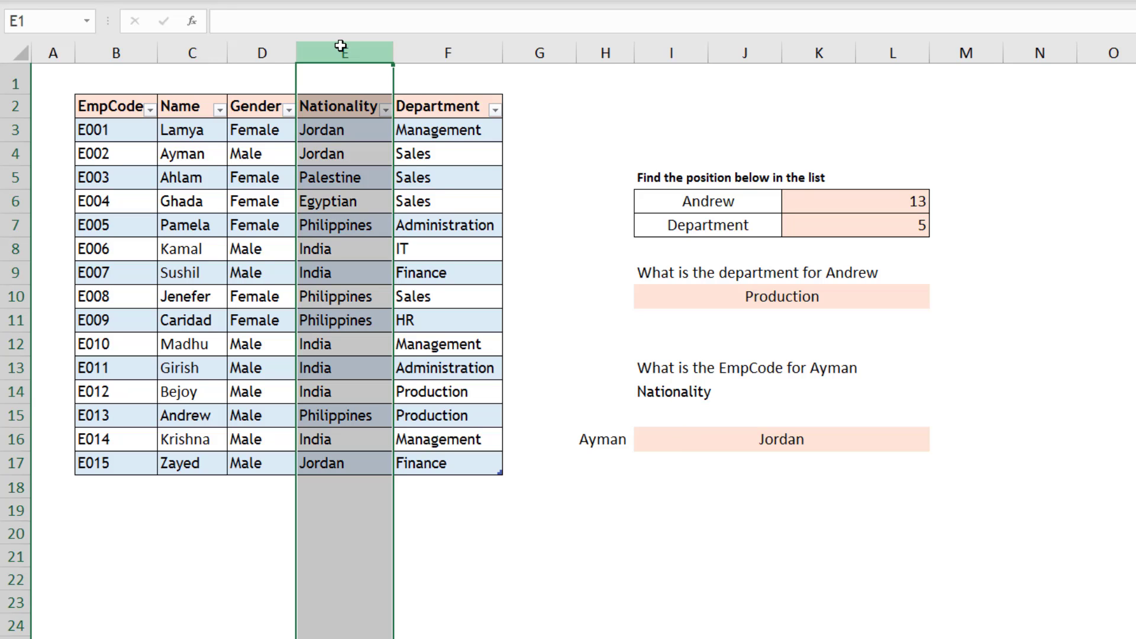
key("ctrl+x")
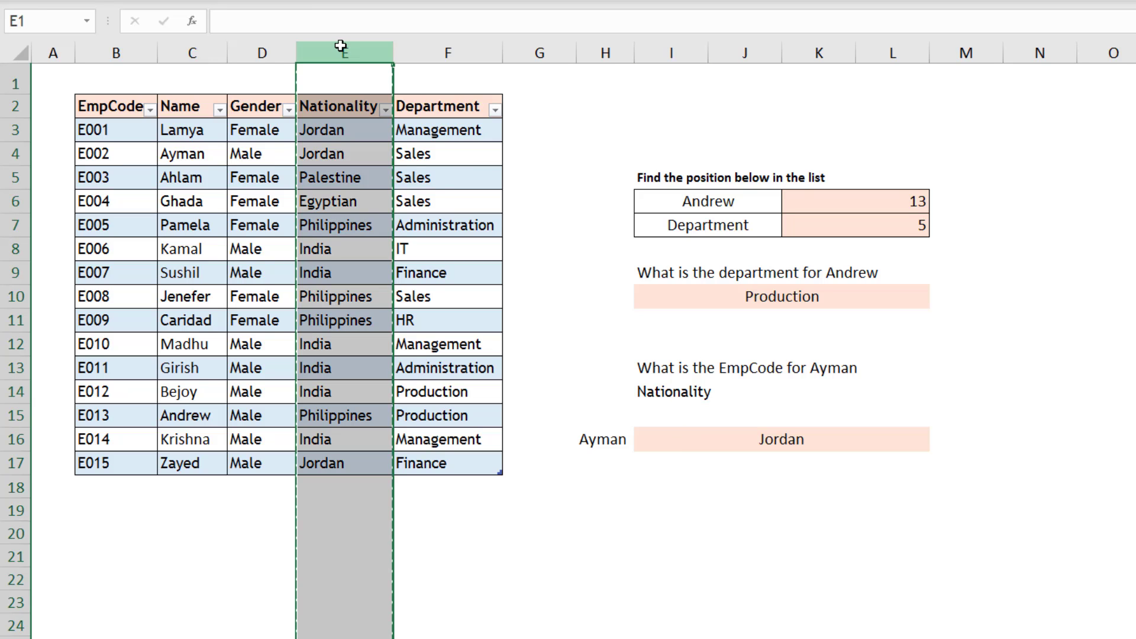
left_click(219, 51)
right_click(218, 53)
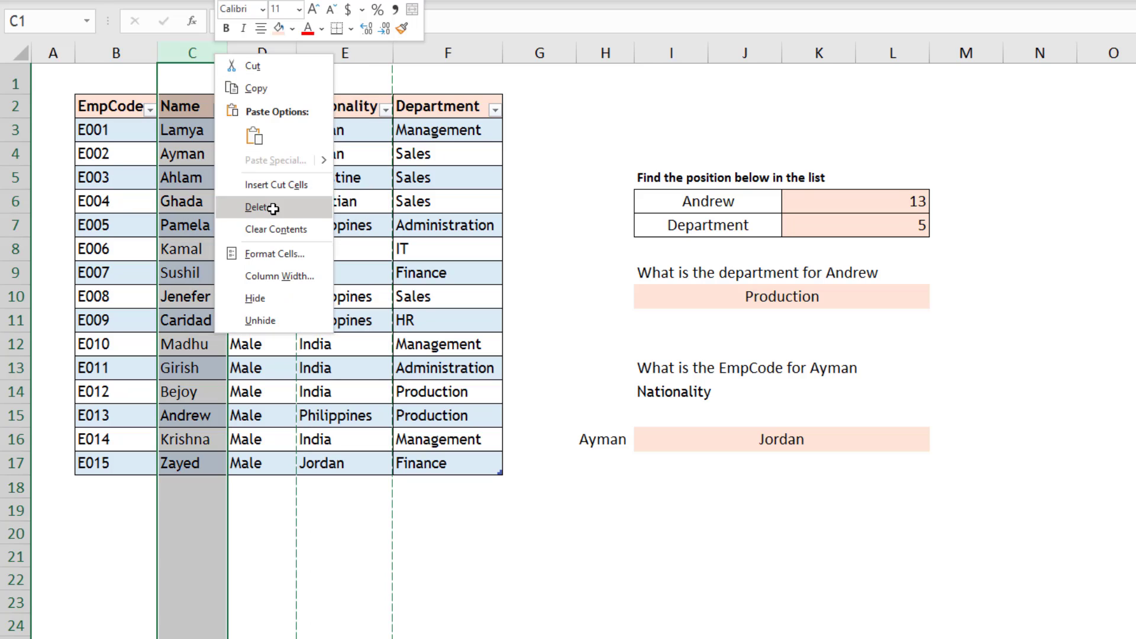
left_click(281, 187)
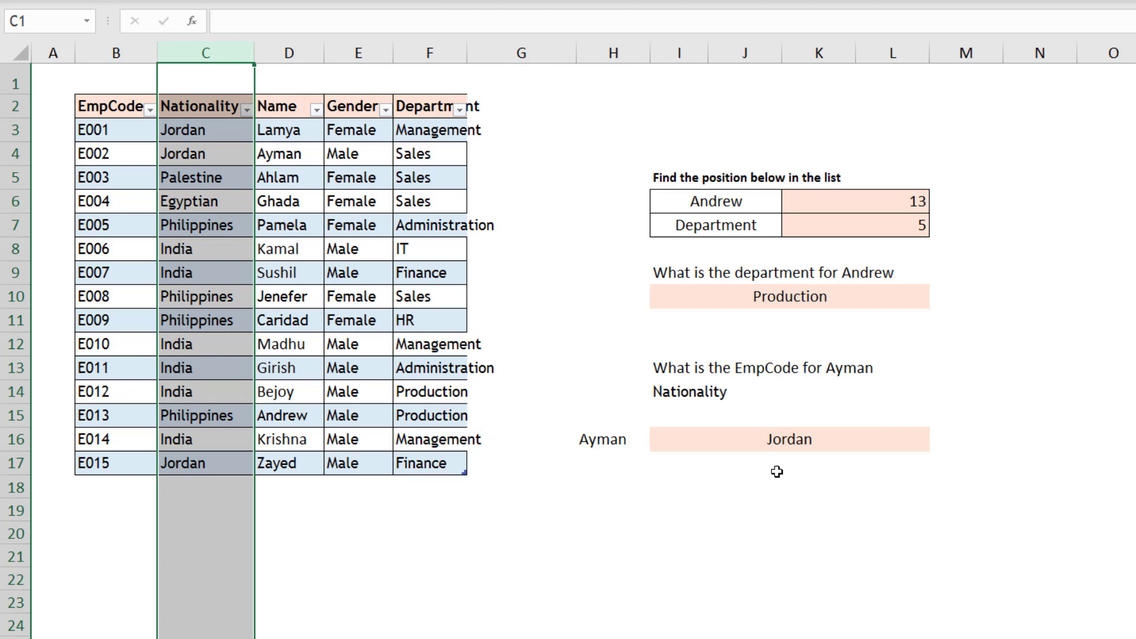
Check the I16 lookup formula with its inputs in H16 and I14, and fit column F's width to its contents.
left_click(773, 434)
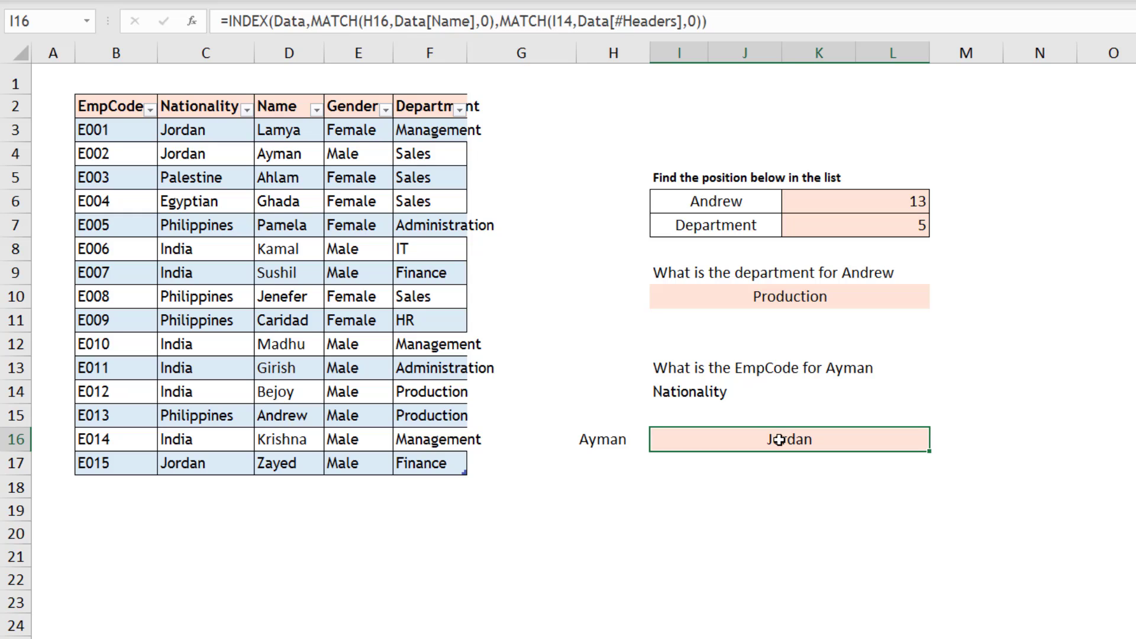
left_click(687, 394)
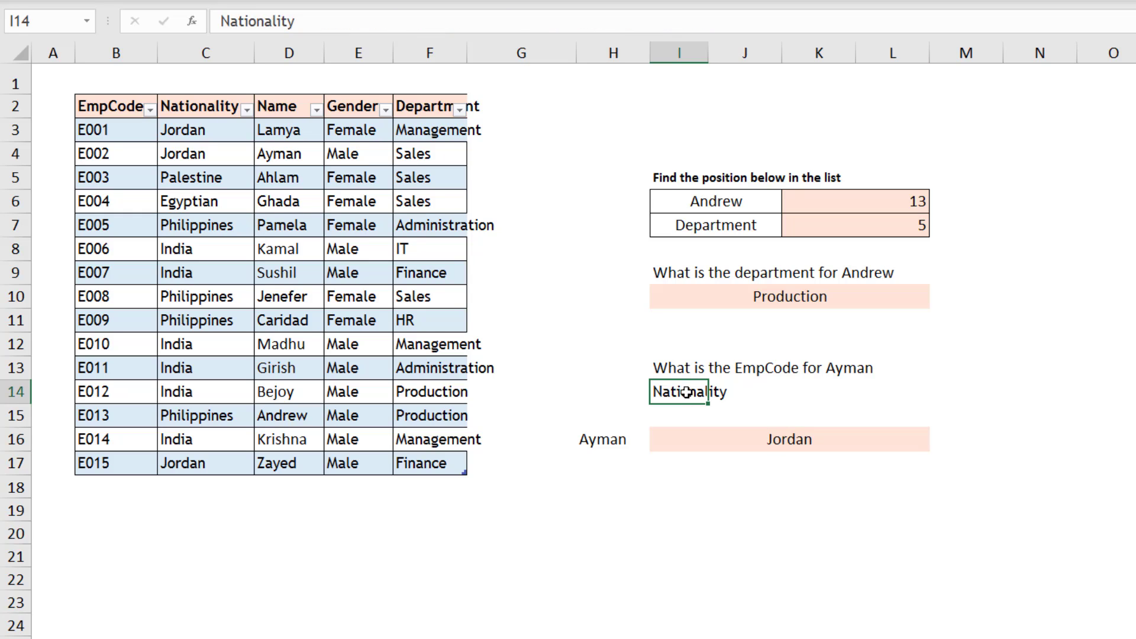
left_click(615, 438)
left_click(686, 398)
left_click(734, 442)
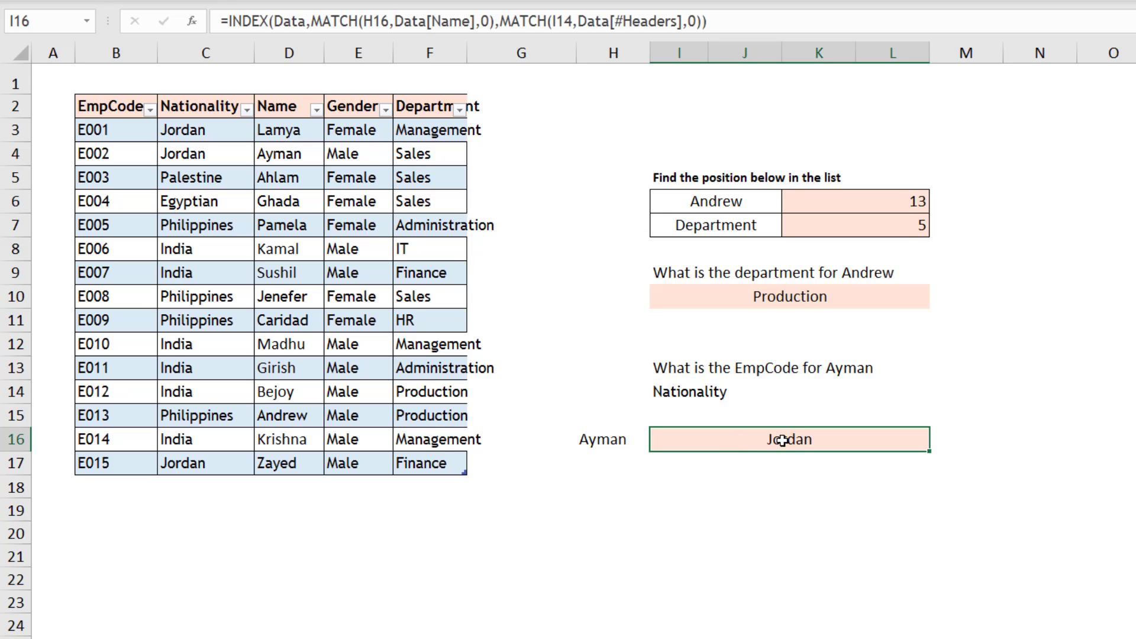
double_click(467, 56)
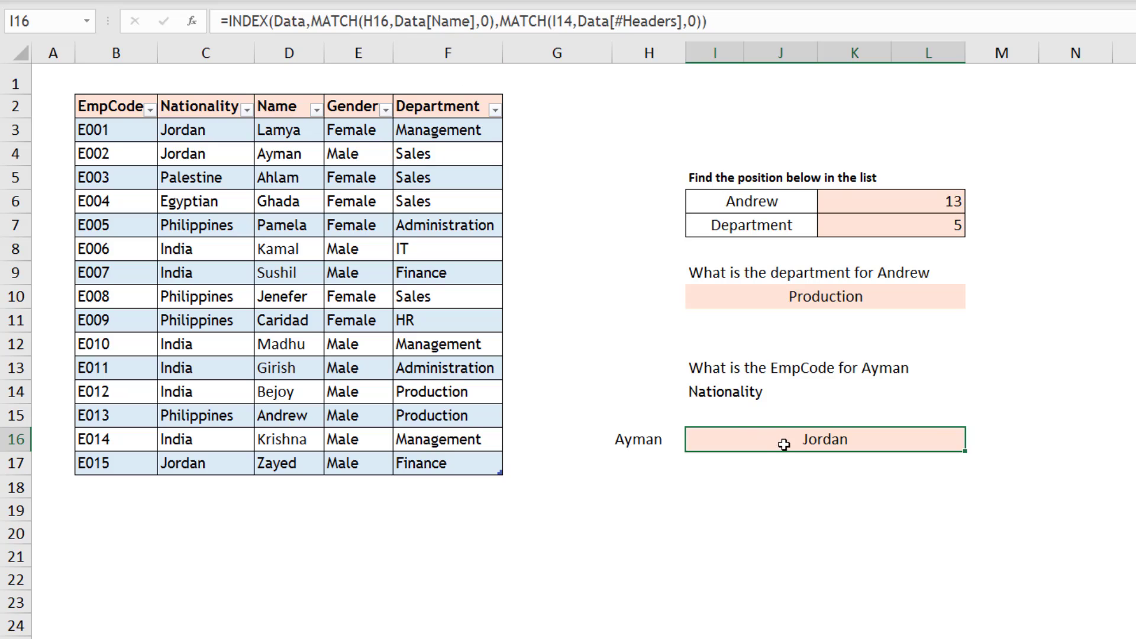